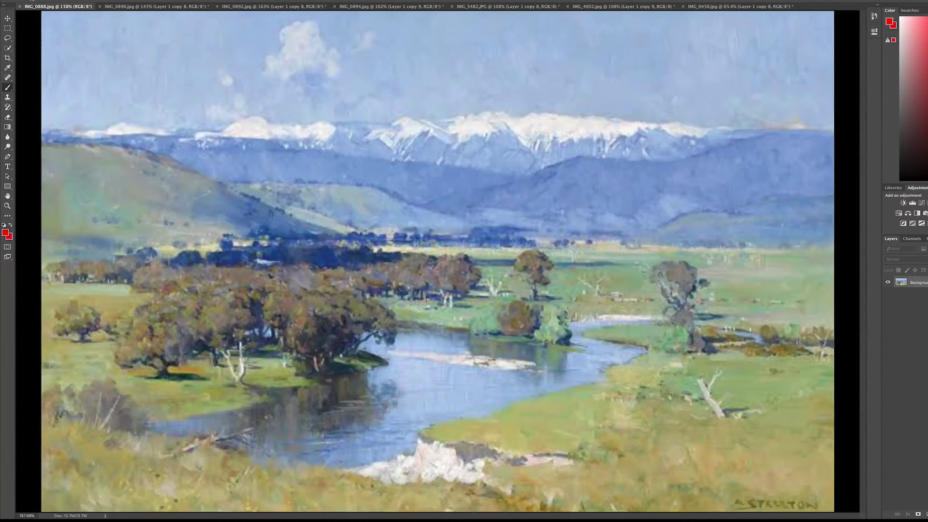
Paint a light blue swatch sampled from the mountains and a dark blue swatch sampled from the distant trees, side by side on the riverbank.
left_click(584, 177, "alt")
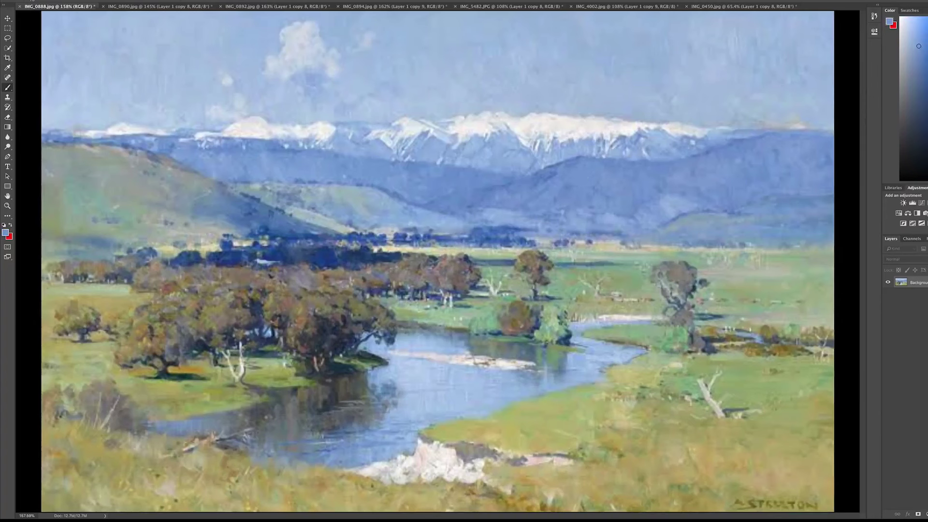
mouse_move(572, 433)
left_mouse_down()
mouse_move(576, 406)
mouse_move(570, 429)
left_mouse_up()
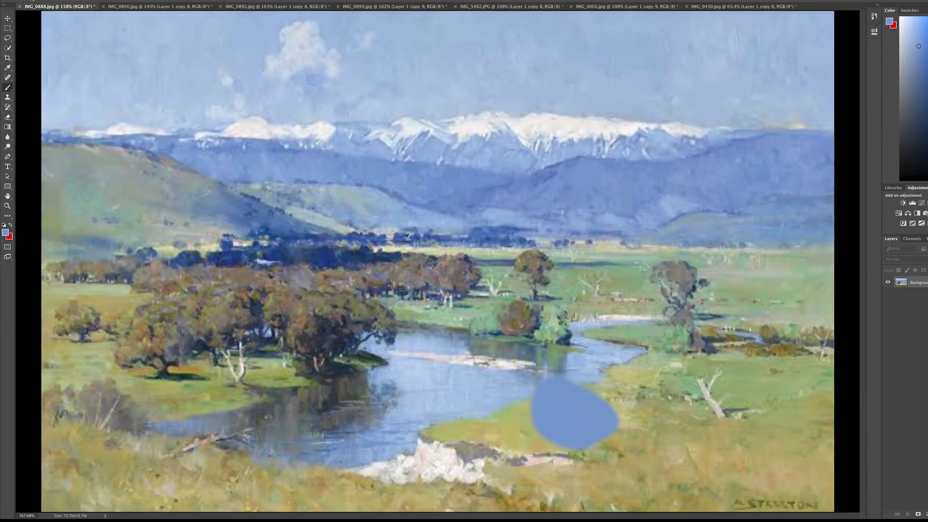
left_click(370, 255, "alt")
left_click(499, 420)
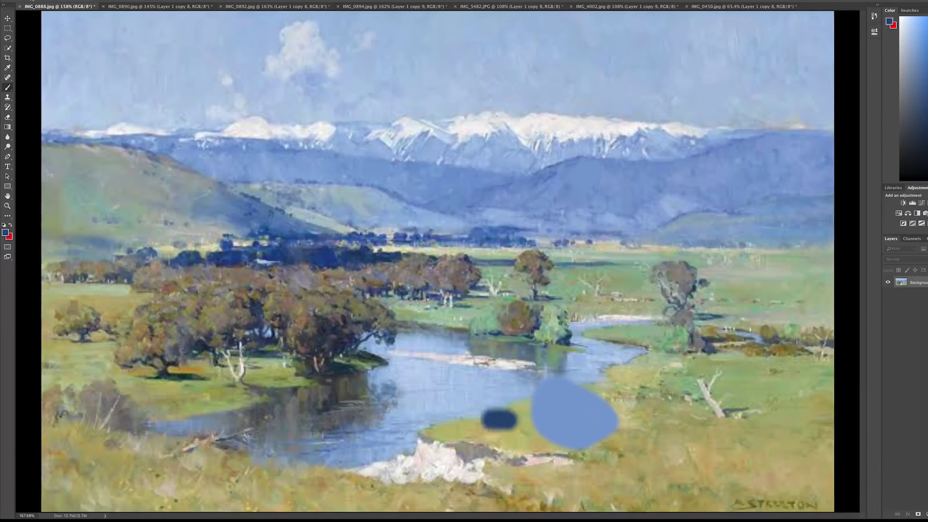
mouse_move(499, 419)
left_mouse_down()
mouse_move(484, 409)
mouse_move(494, 417)
left_mouse_up()
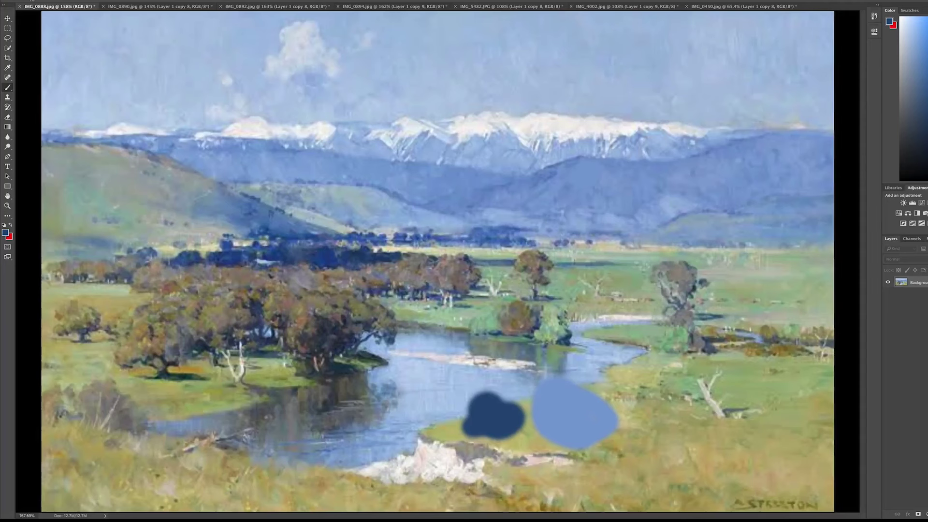
Paint a black spot in the middle of the light blue swatch.
key("x")
left_click(900, 180)
mouse_move(565, 411)
left_mouse_down()
mouse_move(573, 419)
mouse_move(567, 413)
left_mouse_up()
Mark a curved line of ten red dots from the sky across the mountains and fields down to the signature.
left_click(907, 60)
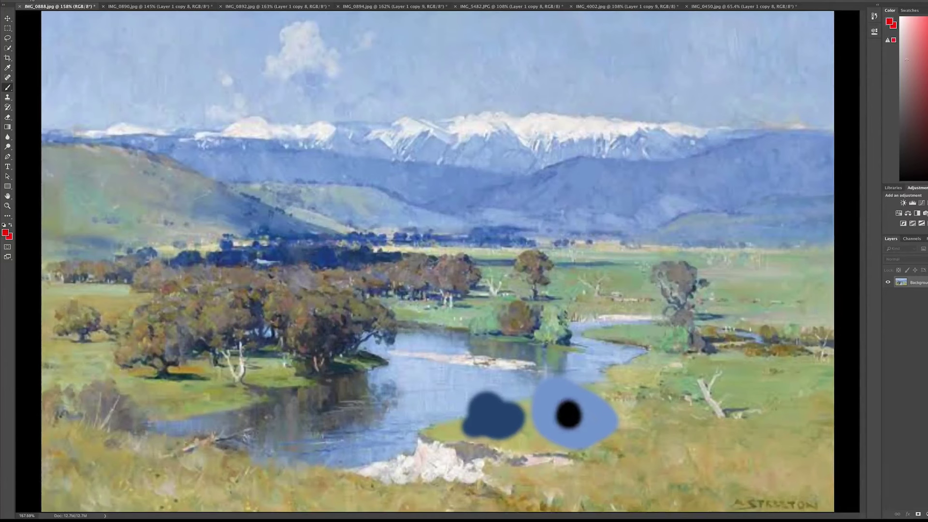
left_click(582, 185)
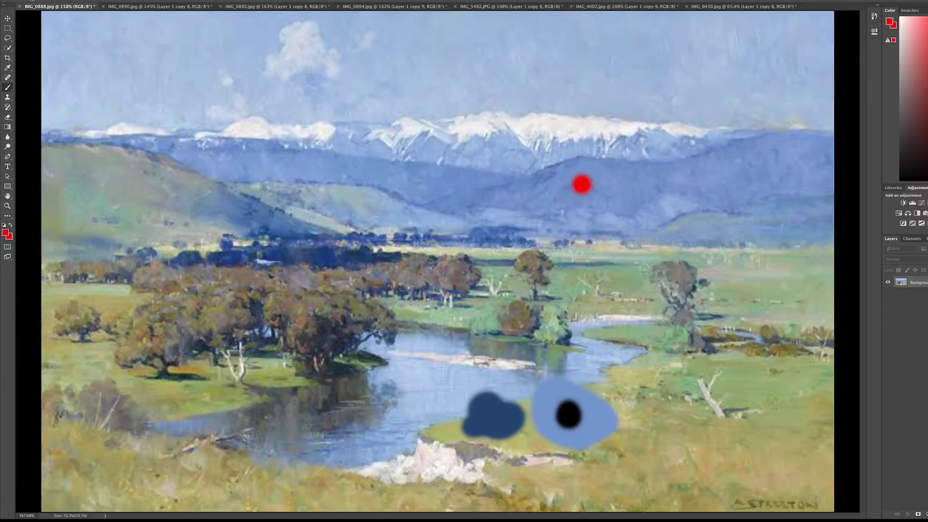
left_click(589, 214)
left_click(593, 259)
left_click(605, 296)
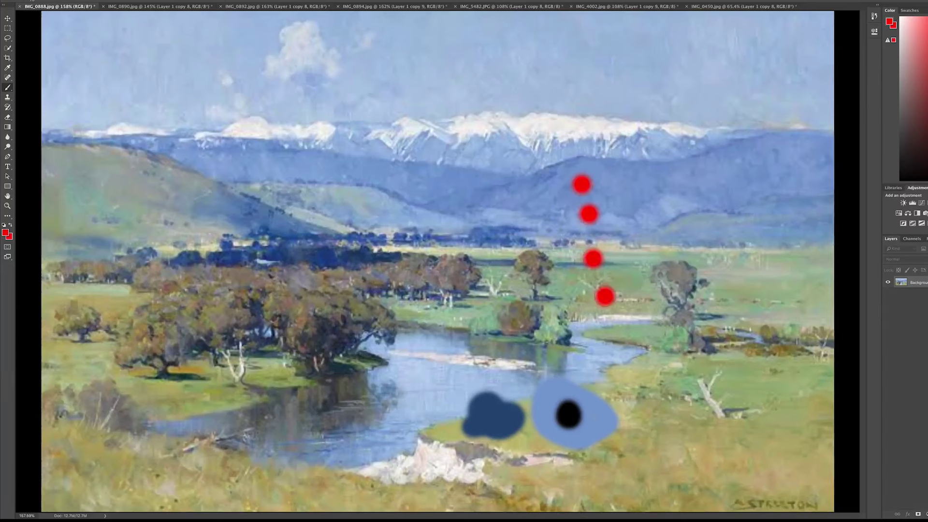
left_click(642, 341)
left_click(677, 388)
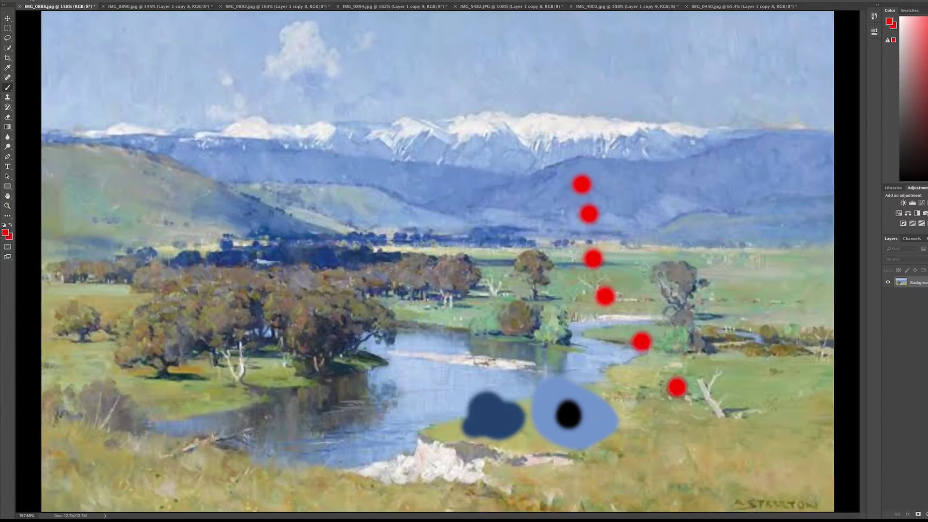
left_click(709, 448)
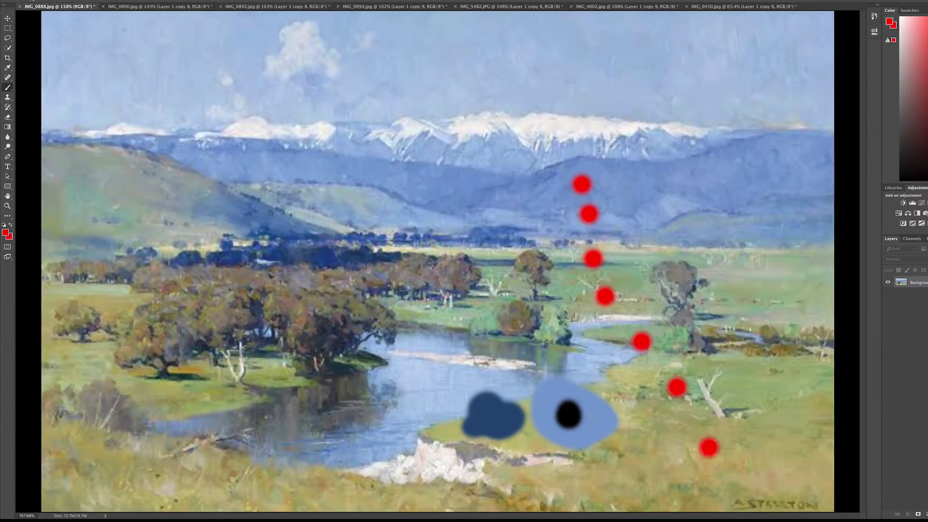
left_click(735, 493)
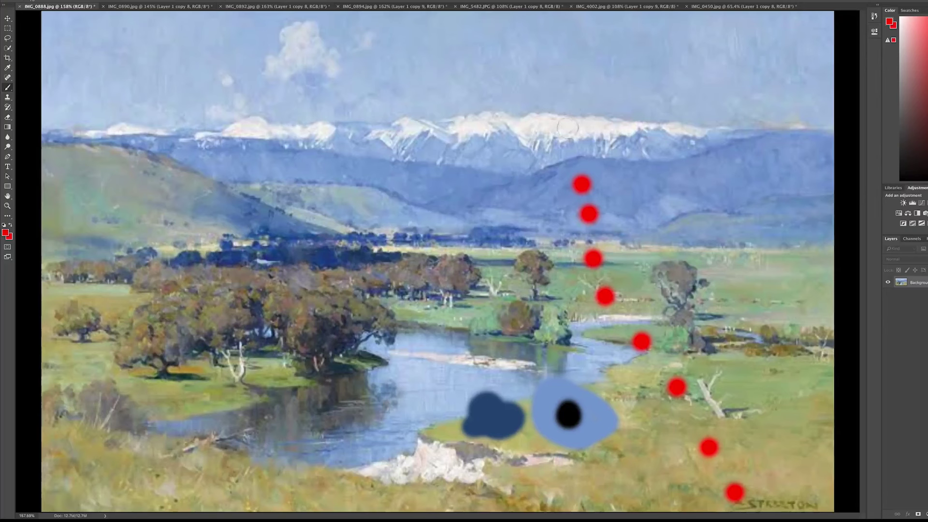
left_click(564, 140)
left_click(542, 93)
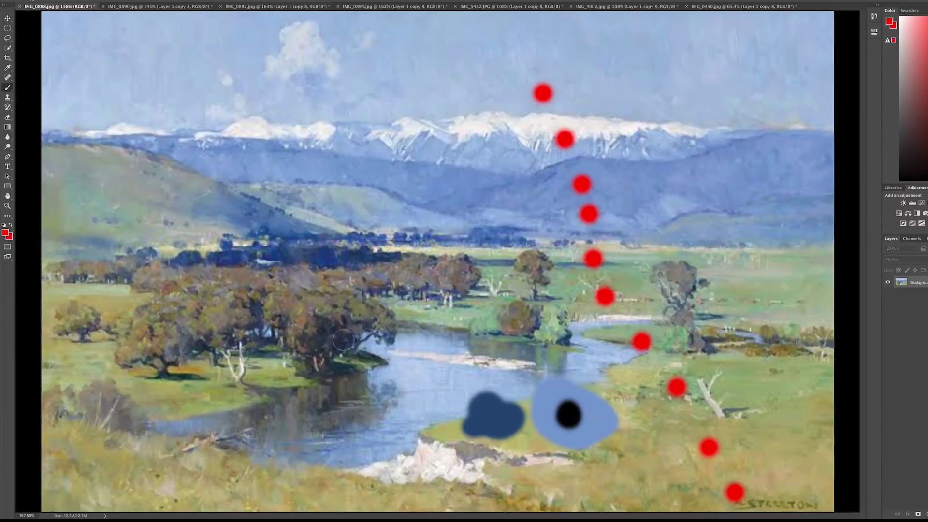
Sample the dark shadow colour of the nearer trees and paint a swatch of it beside the dark blue one.
left_click(344, 341, "alt")
mouse_move(447, 413)
left_mouse_down()
mouse_move(444, 391)
mouse_move(423, 433)
left_mouse_up()
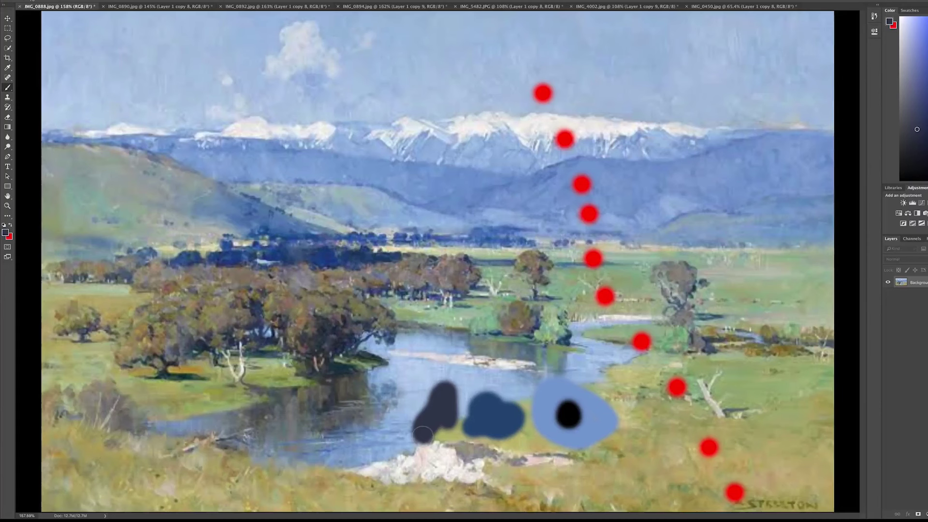
left_click_drag(423, 434, 435, 432)
Paint a foreground swatch and diagonal stroke in pale green sampled from the distant field, and cover the stroke's lower part with saturated green.
left_click(491, 253, "alt")
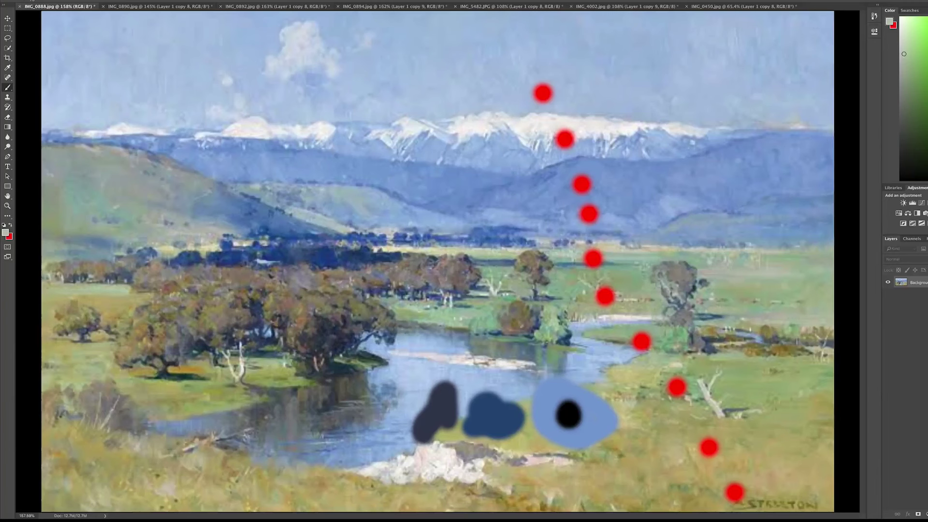
mouse_move(622, 465)
left_mouse_down()
mouse_move(608, 473)
mouse_move(642, 481)
left_mouse_up()
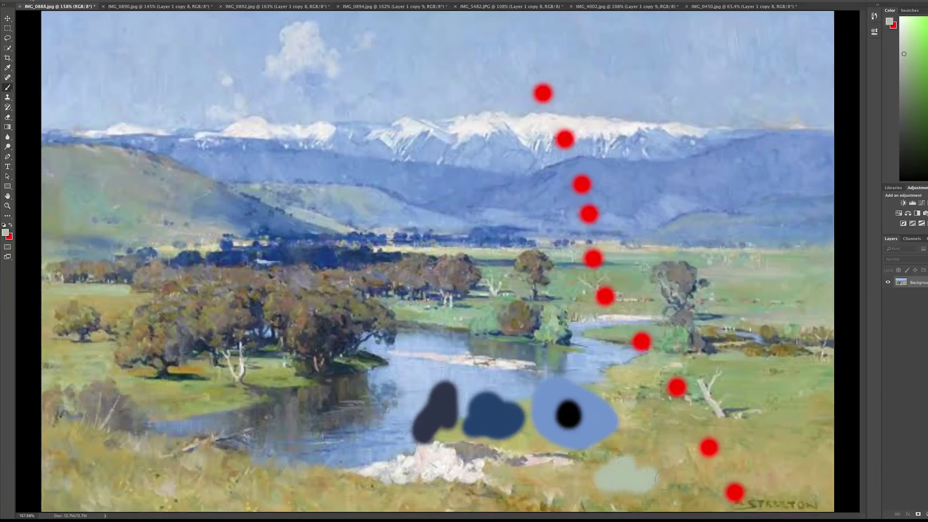
mouse_move(641, 468)
left_mouse_down()
mouse_move(645, 442)
mouse_move(457, 188)
left_mouse_up()
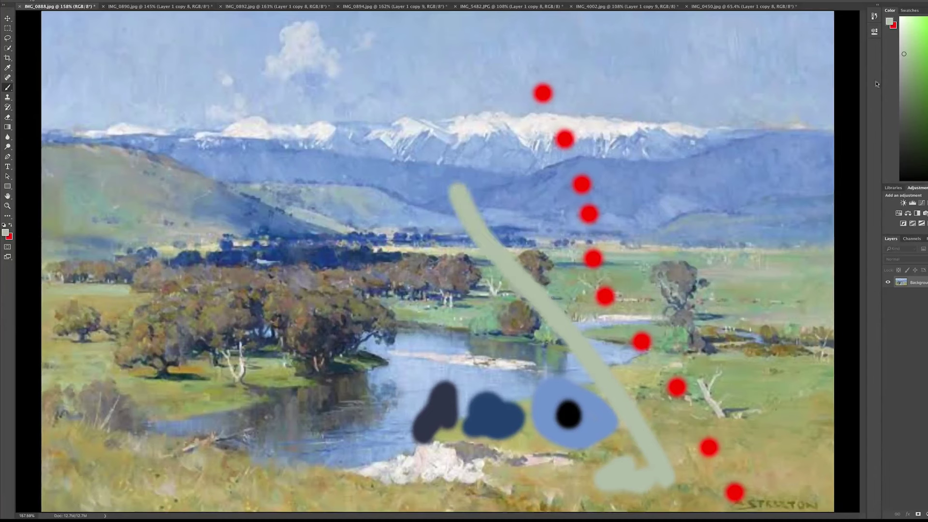
left_click(926, 20)
left_click_drag(659, 465, 596, 362)
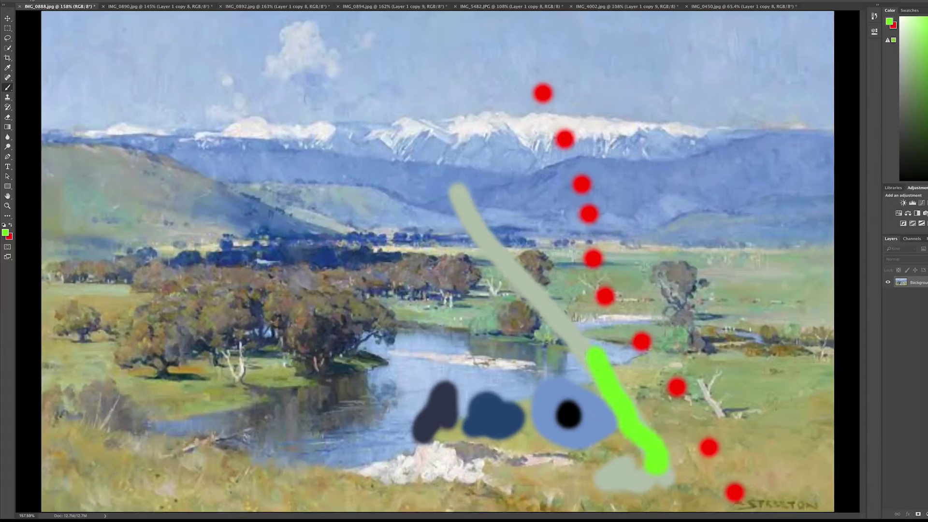
In IMG_0890.jpg, paint a curved stroke from the cliff down to the foreground in blue sampled from the cliff, and a red one alongside.
left_click(154, 7)
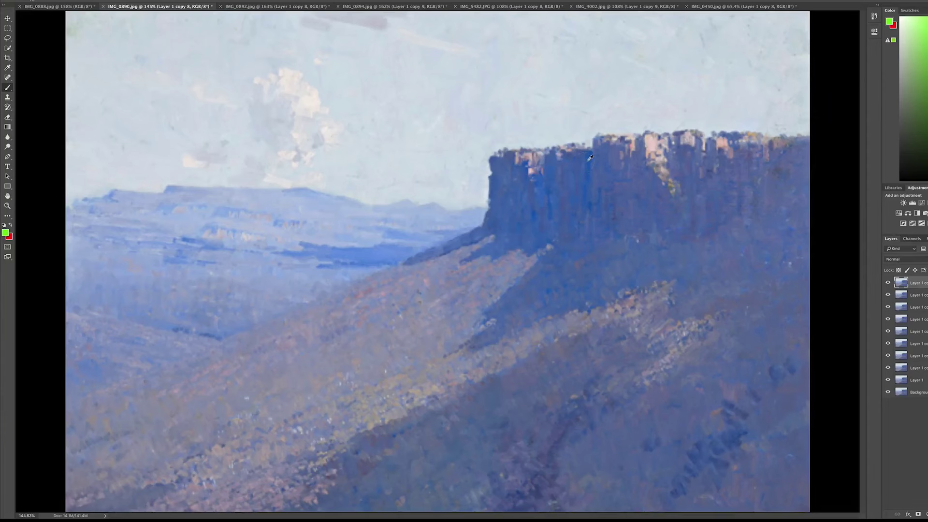
left_click(586, 162, "alt")
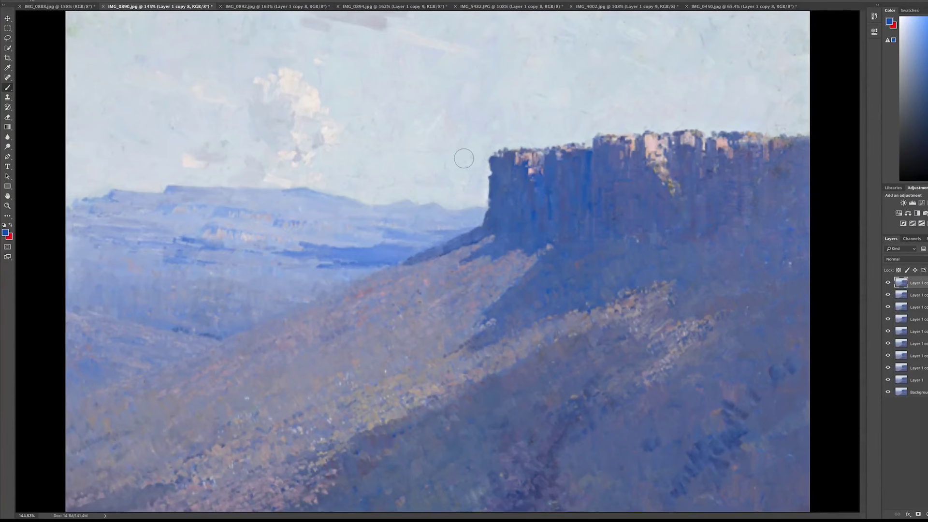
mouse_move(495, 189)
left_mouse_down()
mouse_move(742, 435)
mouse_move(754, 461)
left_mouse_up()
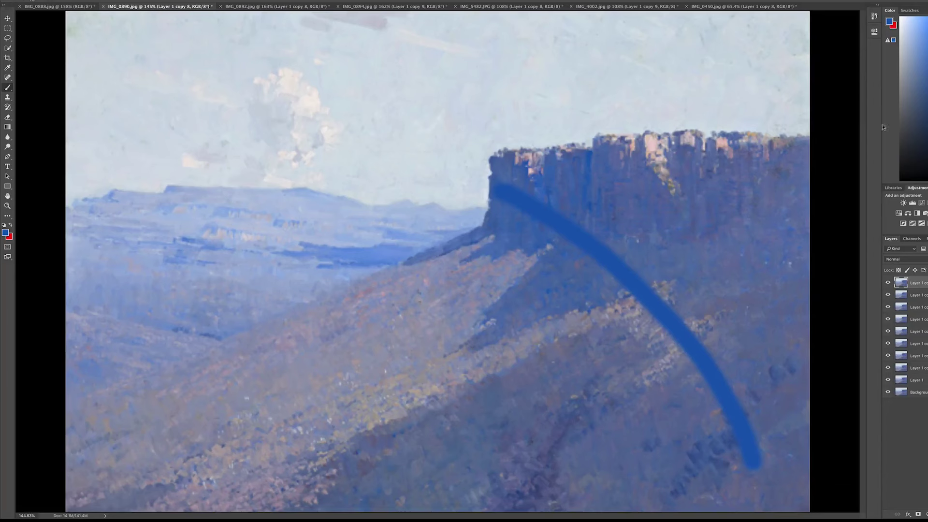
left_click(923, 20)
left_click_drag(499, 196, 786, 508)
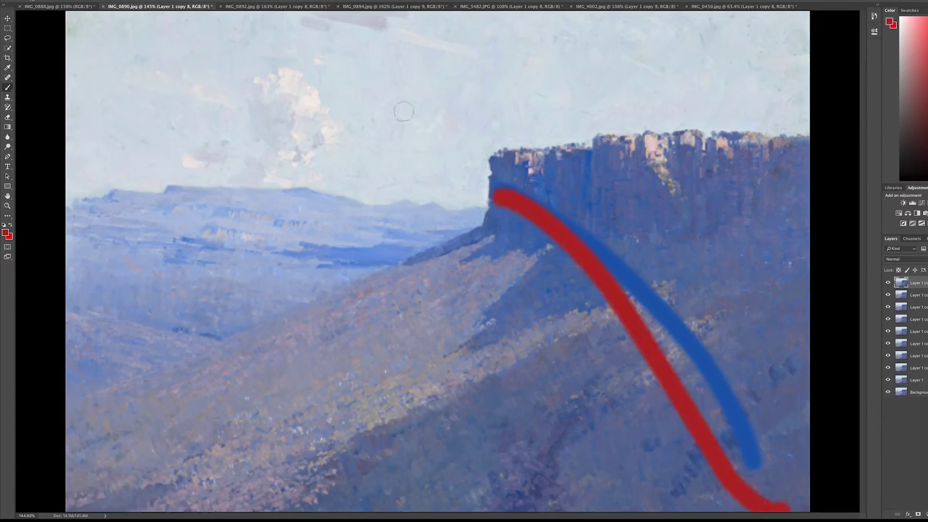
Paint two pale blue swatches on the foreground slope, sampled from the distant plateau's face and its upper edge.
left_click(347, 218, "alt")
mouse_move(564, 424)
left_mouse_down()
mouse_move(527, 421)
mouse_move(586, 408)
mouse_move(522, 416)
left_mouse_up()
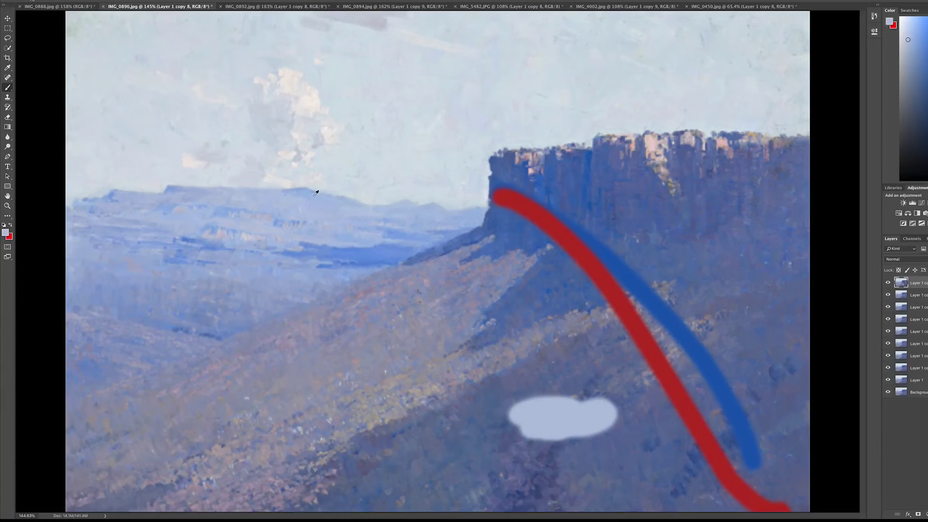
left_click(317, 193, "alt")
mouse_move(463, 389)
left_mouse_down()
mouse_move(464, 401)
mouse_move(419, 413)
mouse_move(448, 435)
mouse_move(444, 423)
left_mouse_up()
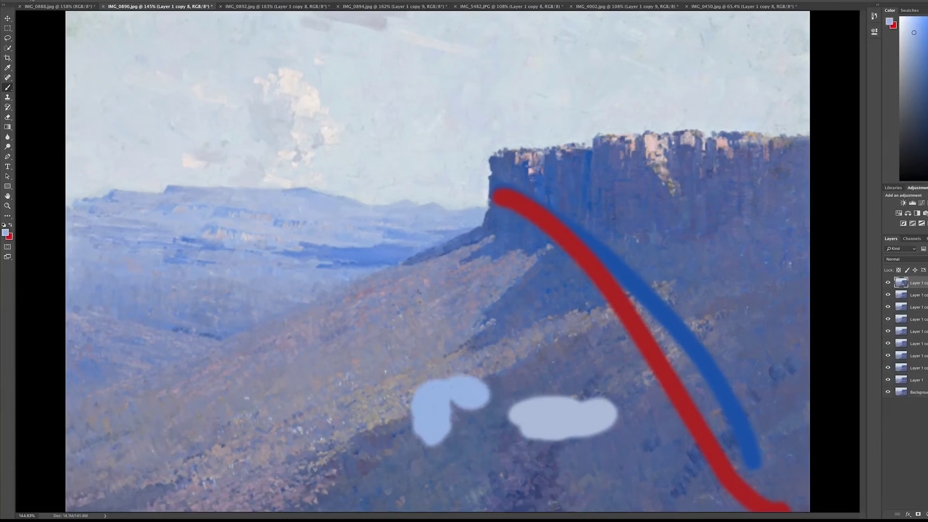
Sample the stronger blue band at the distant valley's edge and paint two swatches of it on the foreground slope.
left_click(358, 258, "alt")
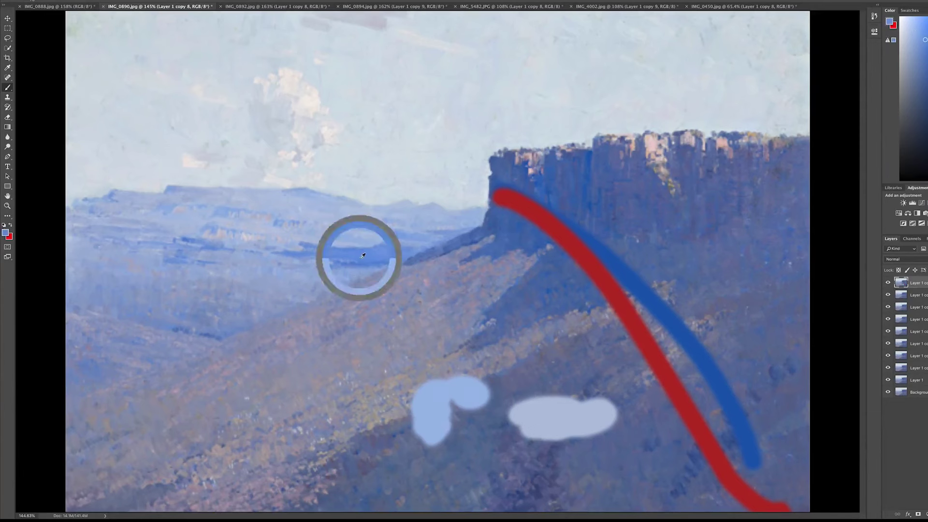
mouse_move(362, 402)
left_mouse_down()
mouse_move(373, 426)
mouse_move(398, 389)
left_mouse_up()
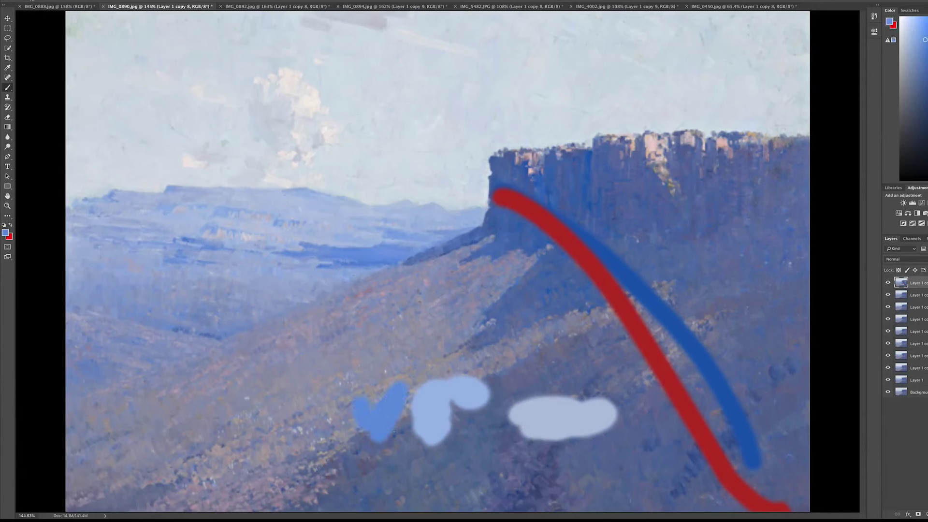
mouse_move(633, 449)
left_mouse_down()
mouse_move(617, 489)
mouse_move(643, 471)
left_mouse_up()
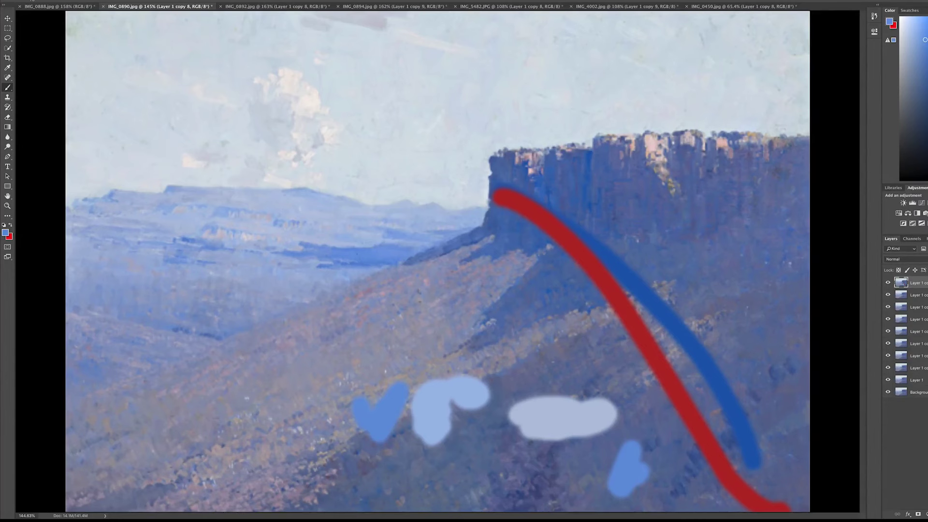
In IMG_0892.jpg, sample the pale blue of the farthest mountain and paint a swatch of it over the valley.
left_click(257, 6)
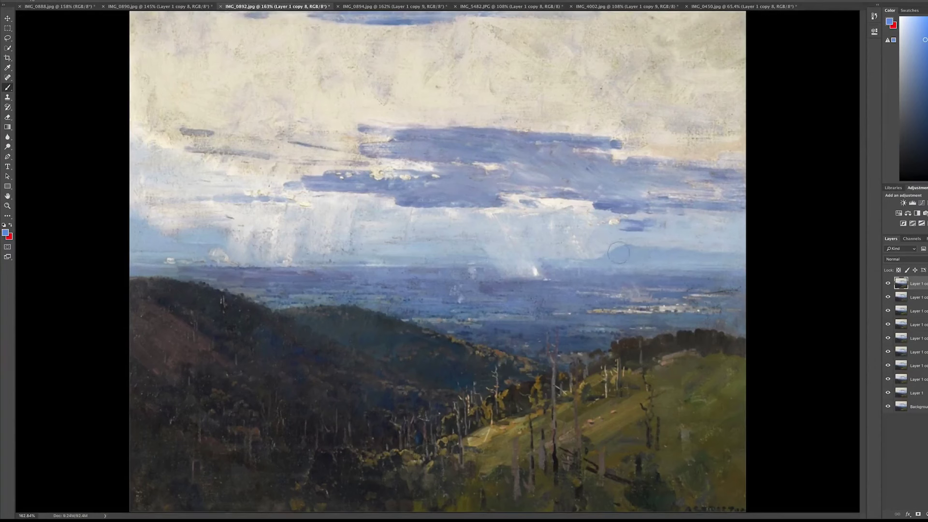
left_click(623, 249, "alt")
left_click_drag(476, 360, 487, 380)
Paint a dark teal swatch and a dark navy swatch in the foreground, sampled from two spots on the shadowed hills.
left_click(464, 378, "alt")
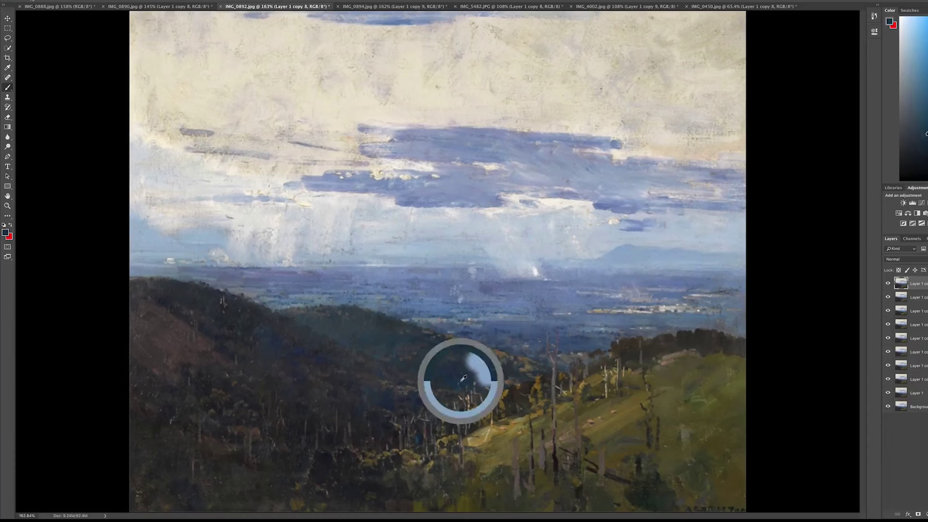
left_click(481, 469)
left_click_drag(480, 469, 501, 486)
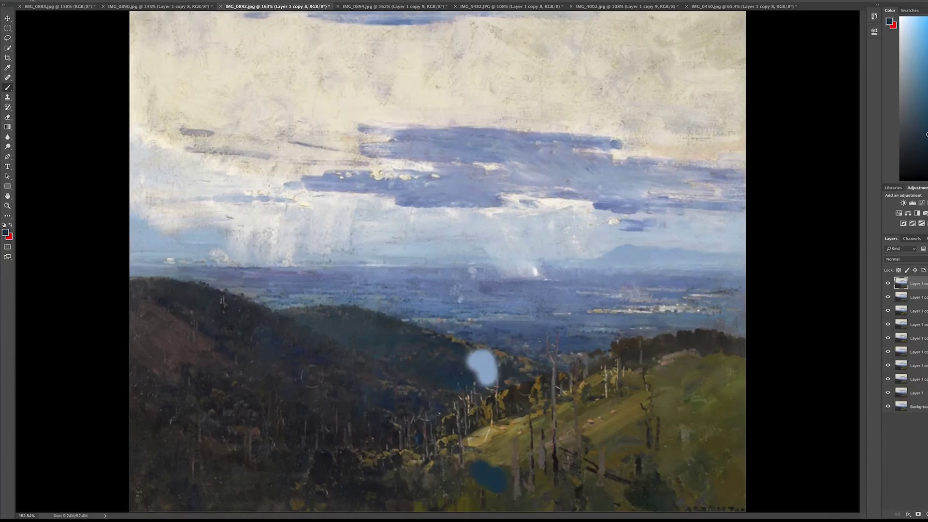
left_click(281, 339, "alt")
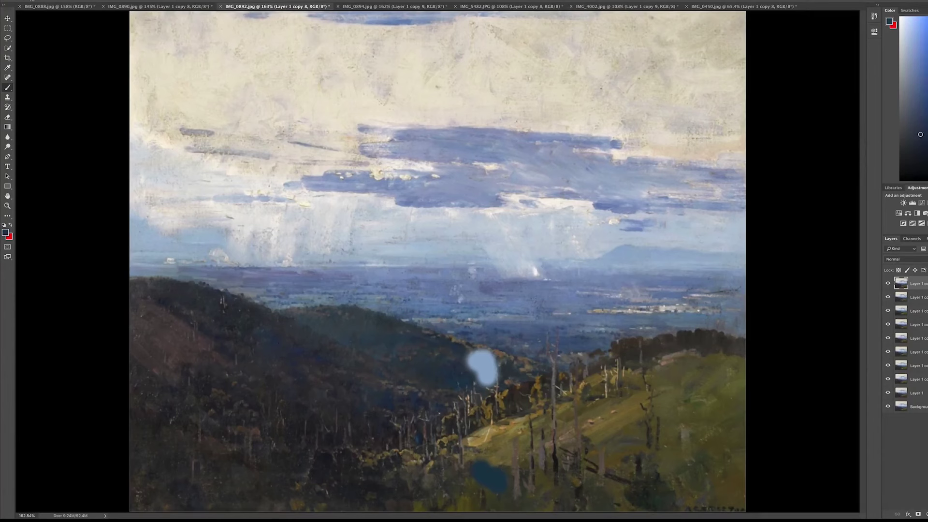
mouse_move(440, 480)
left_mouse_down()
mouse_move(450, 470)
mouse_move(435, 494)
left_mouse_up()
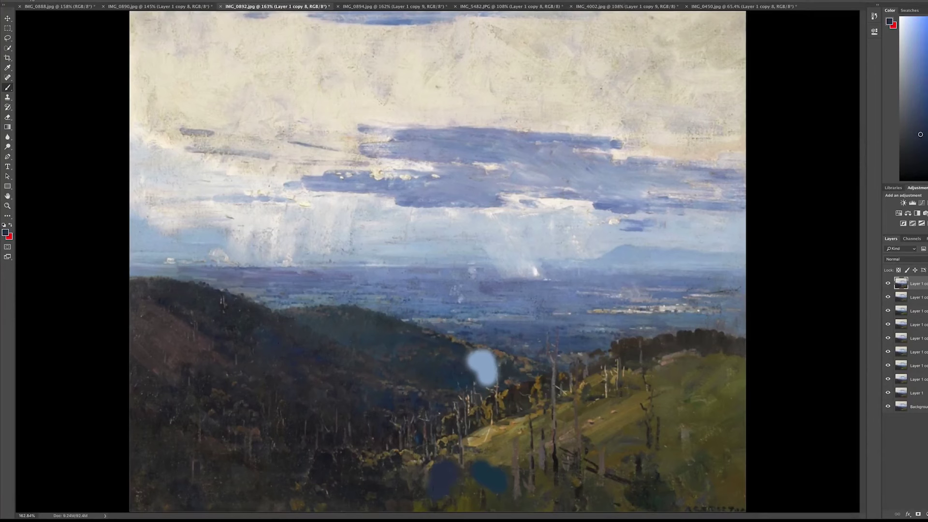
Sample the violet-blue of the distant plain and paint swatches of it beside the dark navy one and below the pale blue one.
left_click(289, 272, "alt")
mouse_move(392, 458)
left_mouse_down()
mouse_move(412, 451)
mouse_move(385, 487)
left_mouse_up()
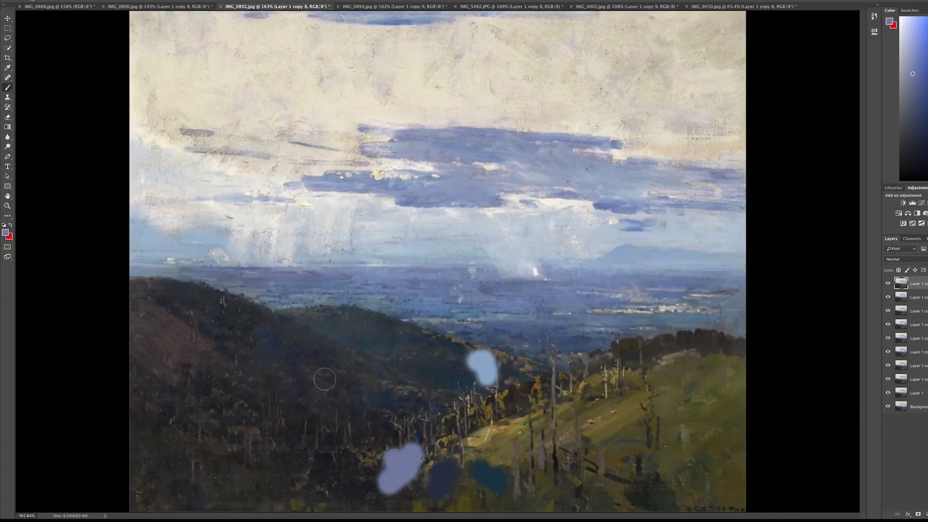
left_click_drag(465, 390, 483, 397)
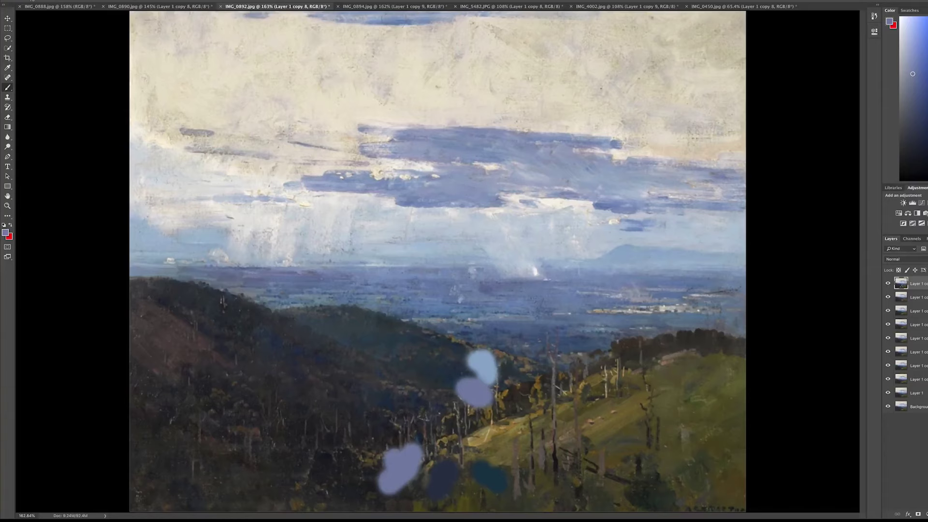
In IMG_0894.jpg, sample the dark purple of the palace's shaded ground-floor arches and paint a swatch of it on the water.
left_click(395, 7)
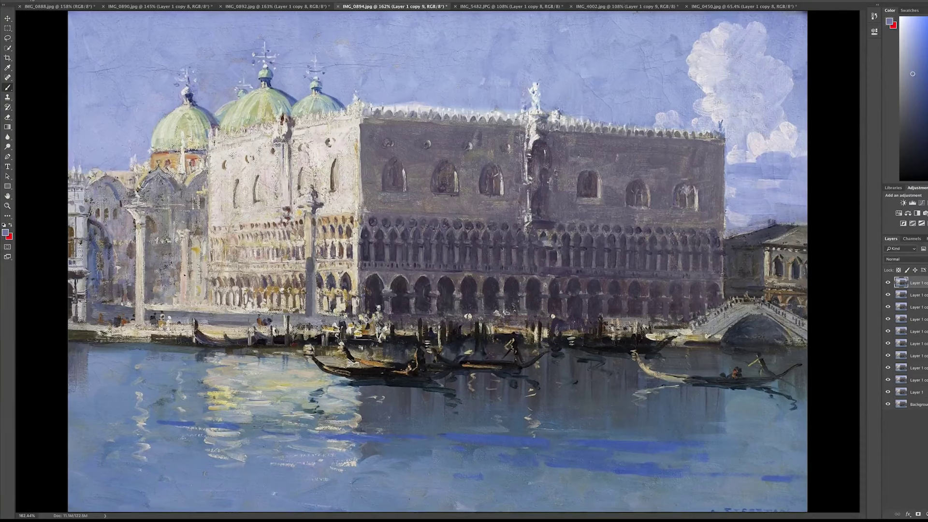
left_click(425, 288, "alt")
mouse_move(545, 470)
left_mouse_down()
mouse_move(595, 444)
mouse_move(586, 465)
left_mouse_up()
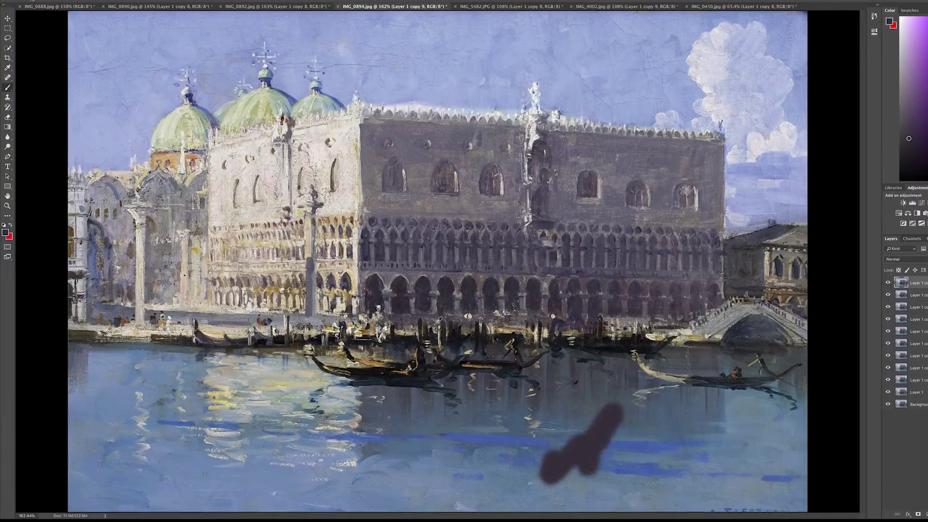
Paint grey, dark olive and light olive swatches over the first shaded arches, sampled from the quayside and the nearest gondola.
left_click(424, 329, "alt")
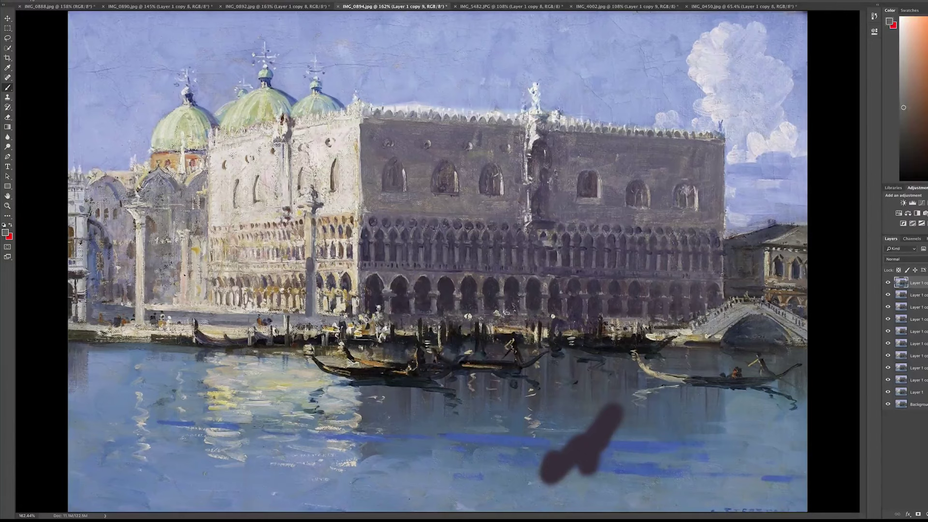
mouse_move(421, 285)
left_mouse_down()
mouse_move(428, 304)
mouse_move(399, 293)
mouse_move(399, 316)
left_mouse_up()
left_click(422, 322, "alt")
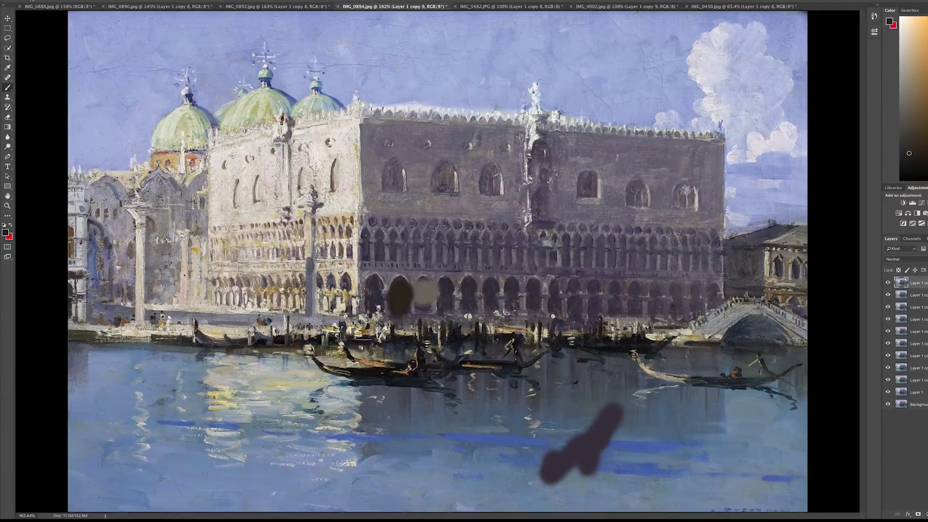
left_click(374, 368, "alt")
left_click_drag(378, 275, 377, 306)
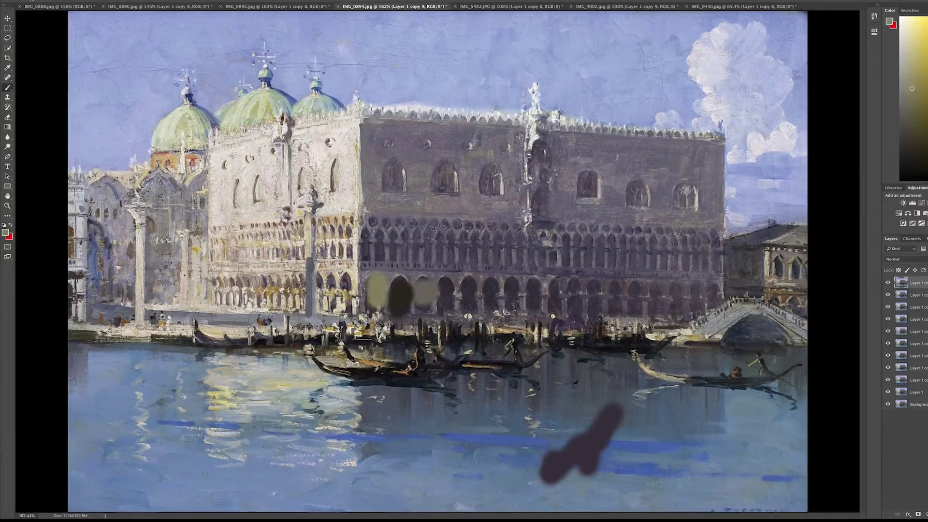
Sample the near-black of the nearest gondola and fill the first arch and the four arches beyond the grey swatch with it.
left_click(377, 368, "alt")
left_click_drag(378, 273, 378, 310)
left_click_drag(446, 279, 445, 310)
left_click_drag(467, 278, 467, 312)
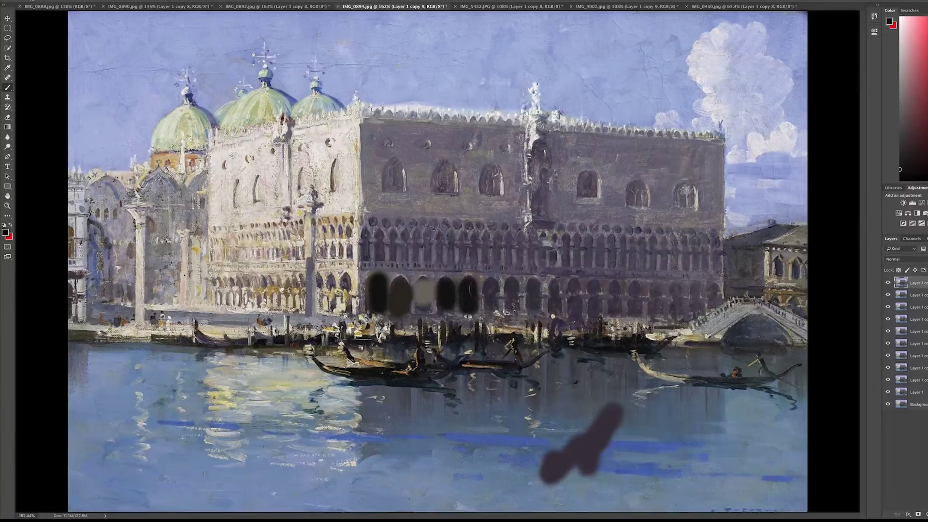
mouse_move(491, 277)
left_mouse_down()
mouse_move(490, 309)
mouse_move(512, 310)
left_mouse_up()
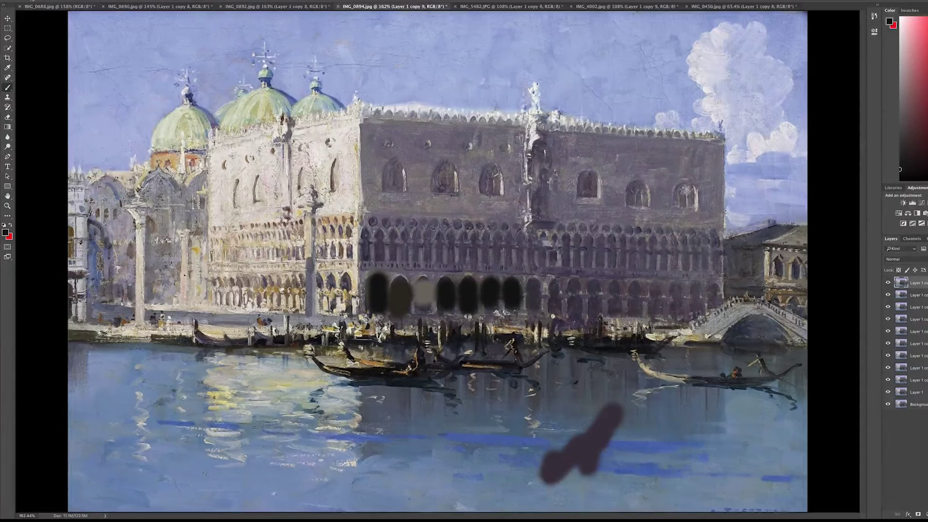
In IMG_5482.JPG, sample the pale blue at the horizon ridge and paint a swatch of it on the dark foreground rock.
left_click(483, 7)
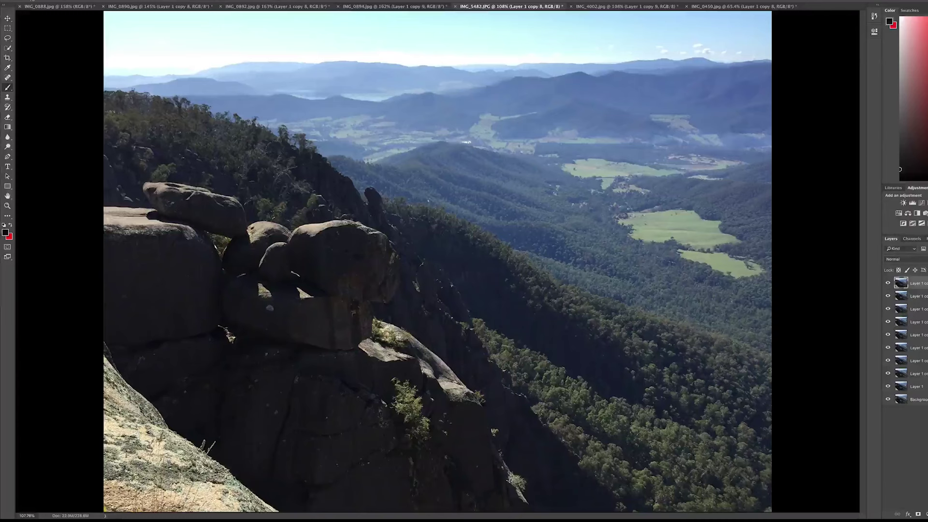
left_click(487, 63, "alt")
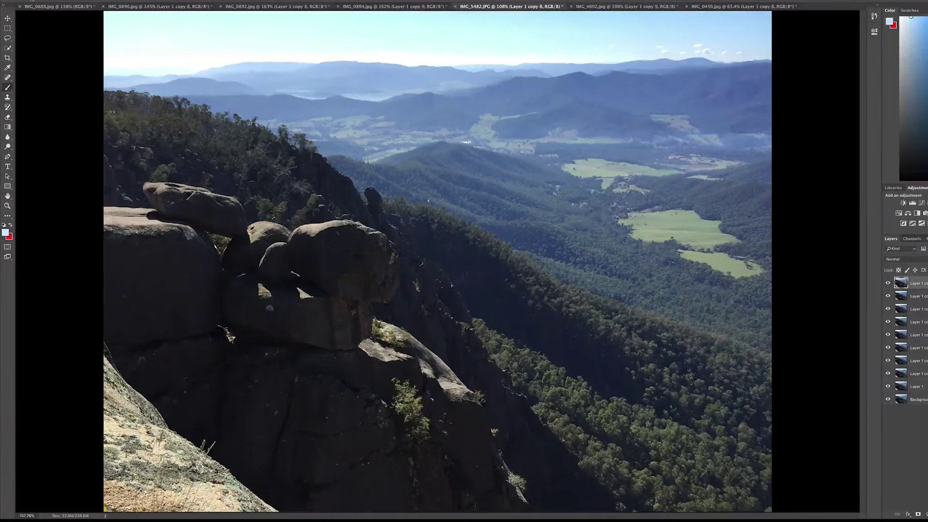
left_click_drag(344, 360, 337, 399)
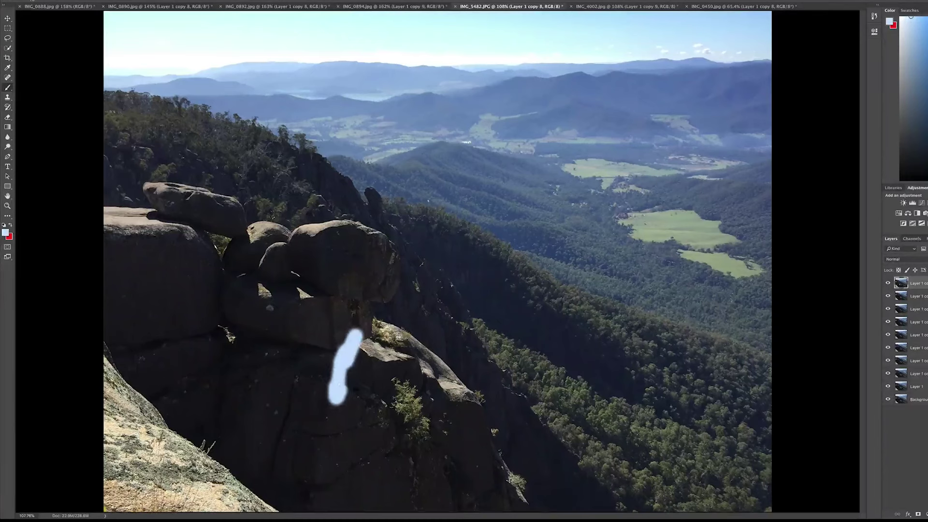
Paint light blue and medium blue swatches beside the pale one, sampled from two successively nearer distant mountain ranges.
left_click(492, 70, "alt")
mouse_move(329, 368)
left_mouse_down()
mouse_move(334, 341)
mouse_move(310, 370)
mouse_move(334, 358)
mouse_move(317, 371)
left_mouse_up()
left_click(560, 91, "alt")
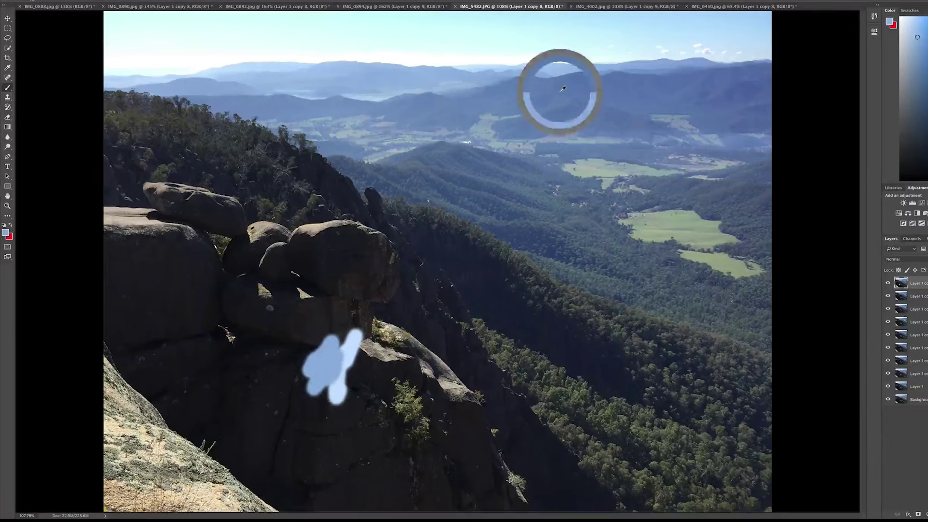
mouse_move(296, 349)
left_mouse_down()
mouse_move(326, 339)
mouse_move(271, 363)
left_mouse_up()
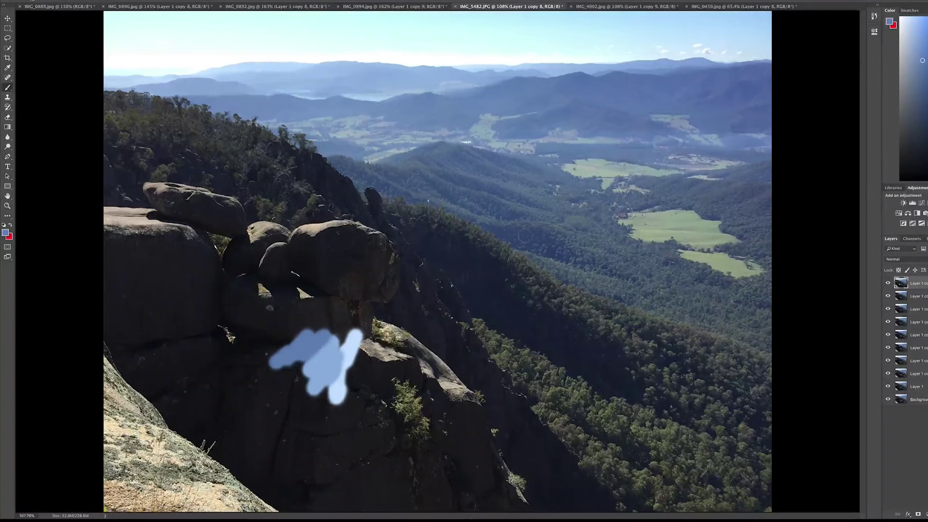
Extend the row with a deep blue swatch from the valley's forested slope and a dark navy swatch from the nearer shadowed slope.
left_click(525, 237, "alt")
mouse_move(286, 333)
left_mouse_down()
mouse_move(312, 319)
mouse_move(256, 352)
left_mouse_up()
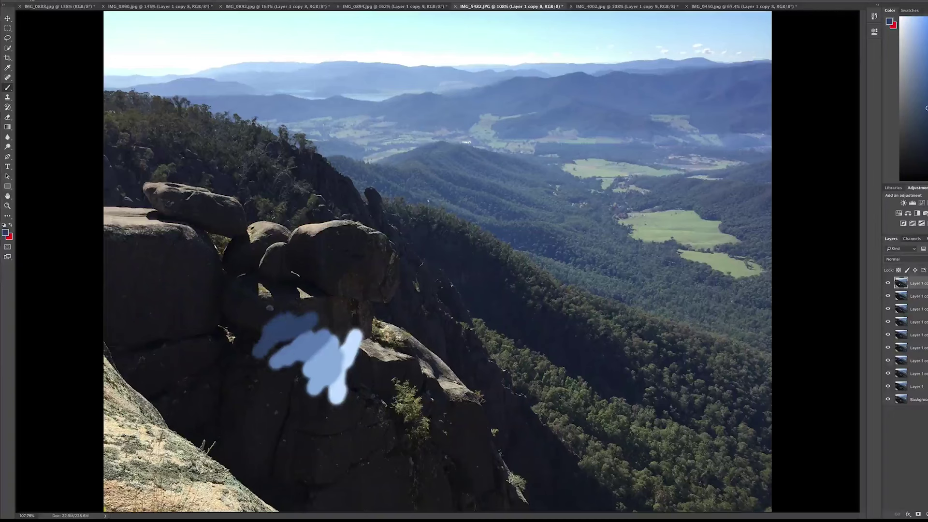
left_click(502, 283, "alt")
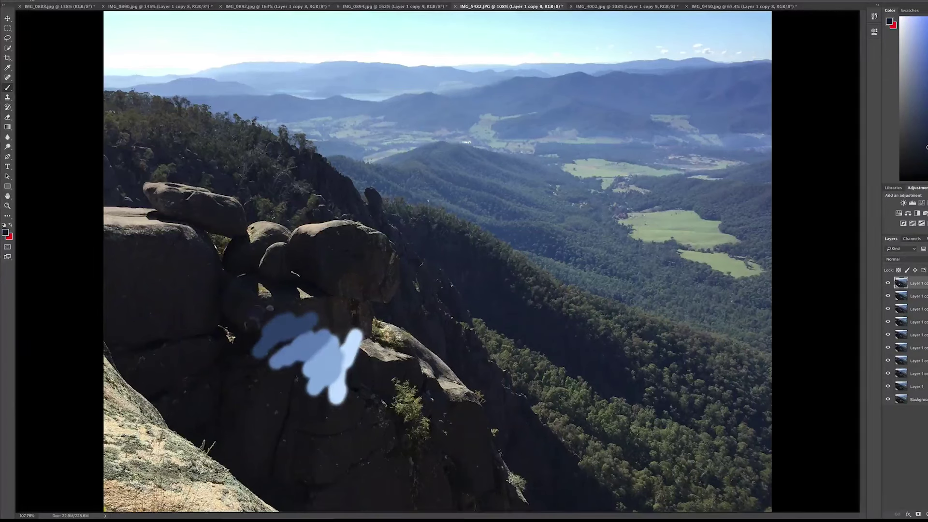
mouse_move(256, 338)
left_mouse_down()
mouse_move(249, 296)
mouse_move(220, 326)
mouse_move(290, 285)
mouse_move(269, 314)
left_mouse_up()
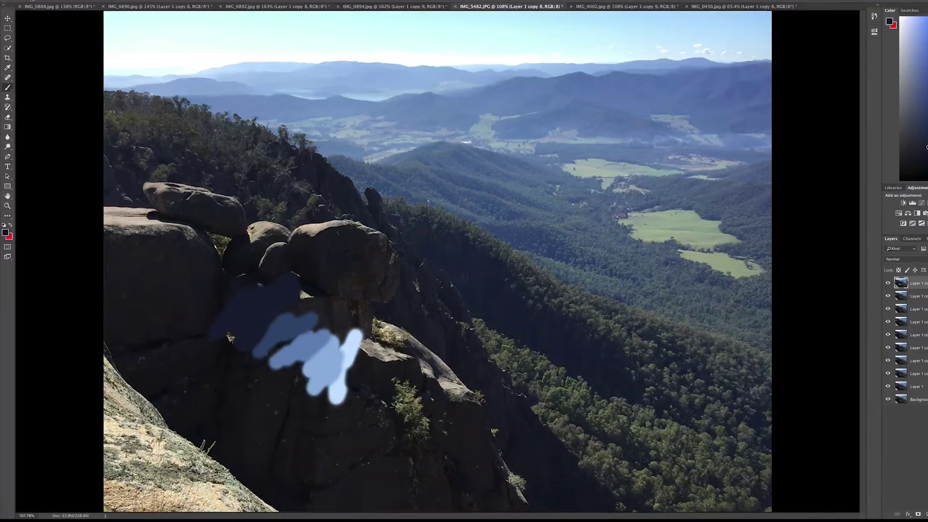
Add a near-white swatch from the horizon sky and a dark grey swatch from the nearest shaded slope at opposite ends of the row.
left_click(542, 53, "alt")
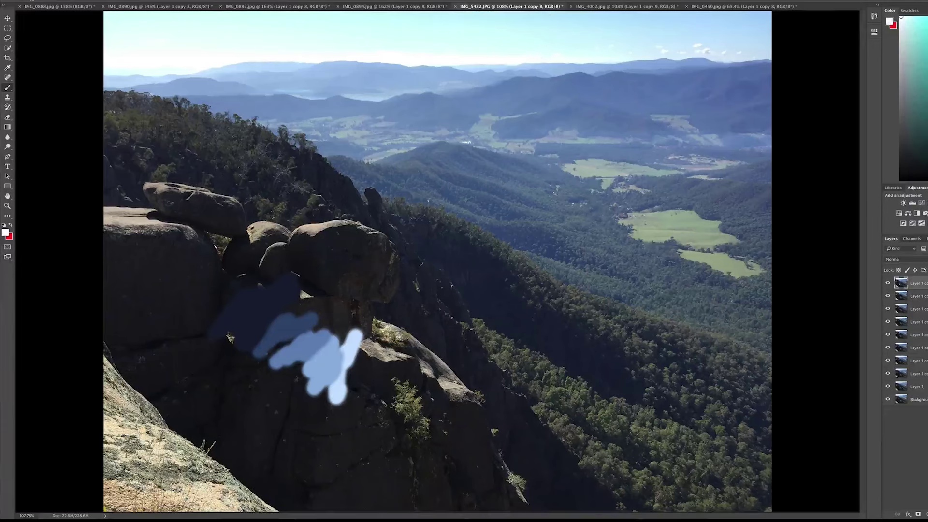
mouse_move(362, 369)
left_mouse_down()
mouse_move(370, 399)
mouse_move(382, 402)
left_mouse_up()
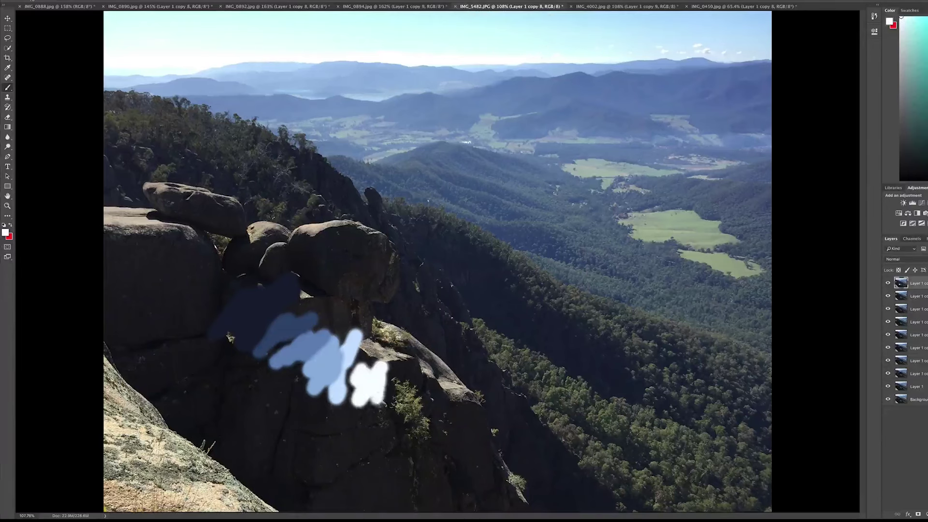
left_click(516, 418, "alt")
mouse_move(208, 289)
left_mouse_down()
mouse_move(241, 275)
mouse_move(211, 311)
left_mouse_up()
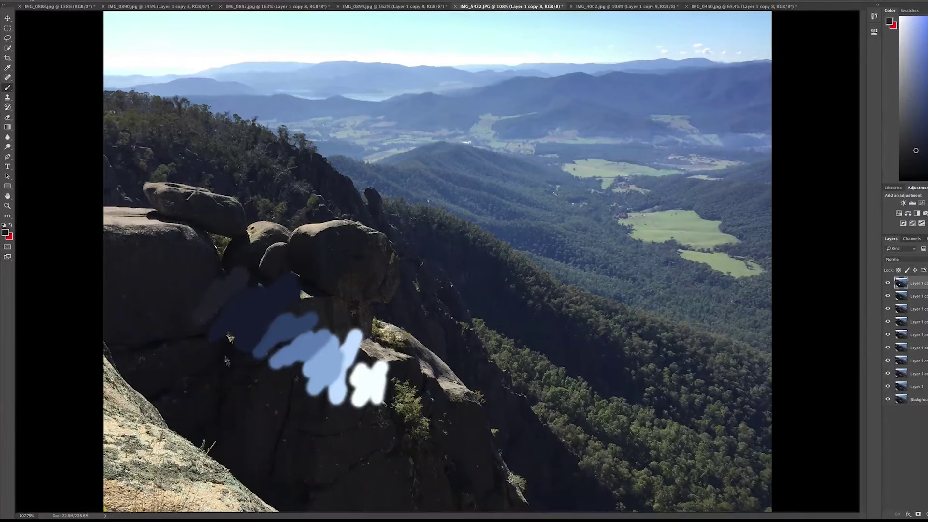
Sample two near-black tones from the shadowed foreground rocks and paint swatches of them across the sunlit rock.
left_click(255, 441, "alt")
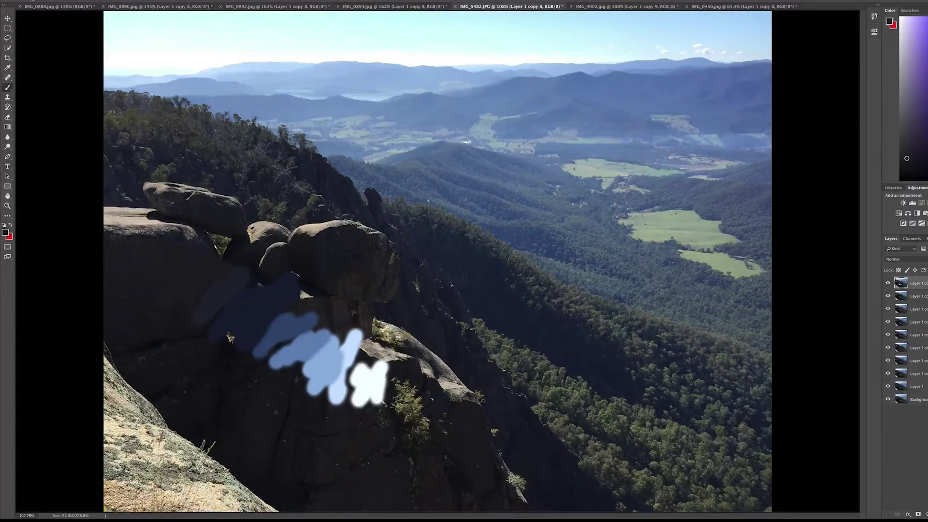
left_click(161, 445)
mouse_move(161, 445)
left_mouse_down()
mouse_move(167, 461)
mouse_move(191, 445)
mouse_move(150, 459)
mouse_move(126, 454)
left_mouse_up()
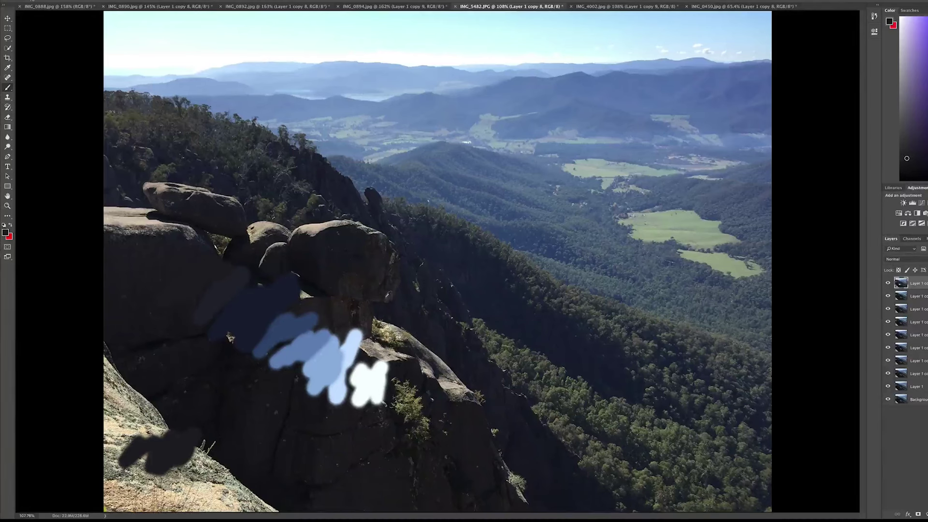
left_click(366, 296, "alt")
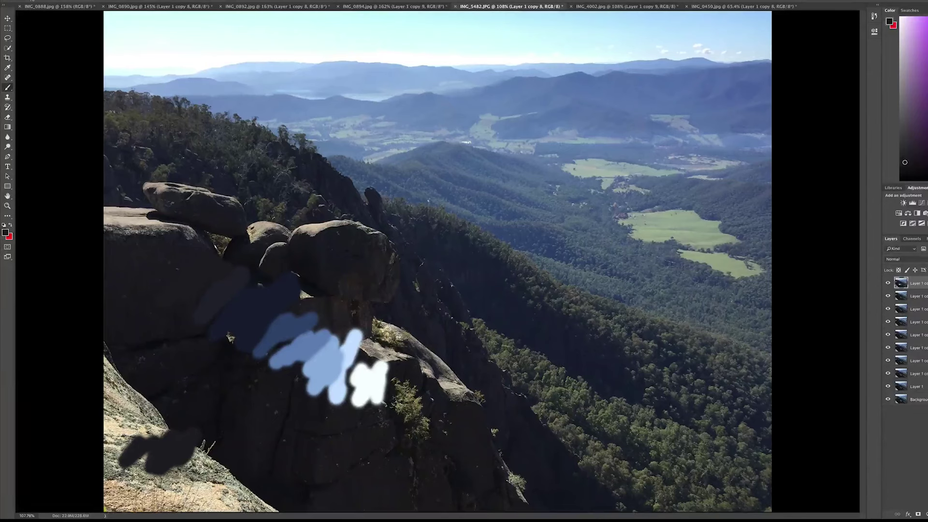
mouse_move(182, 460)
left_mouse_down()
mouse_move(225, 473)
mouse_move(220, 494)
left_mouse_up()
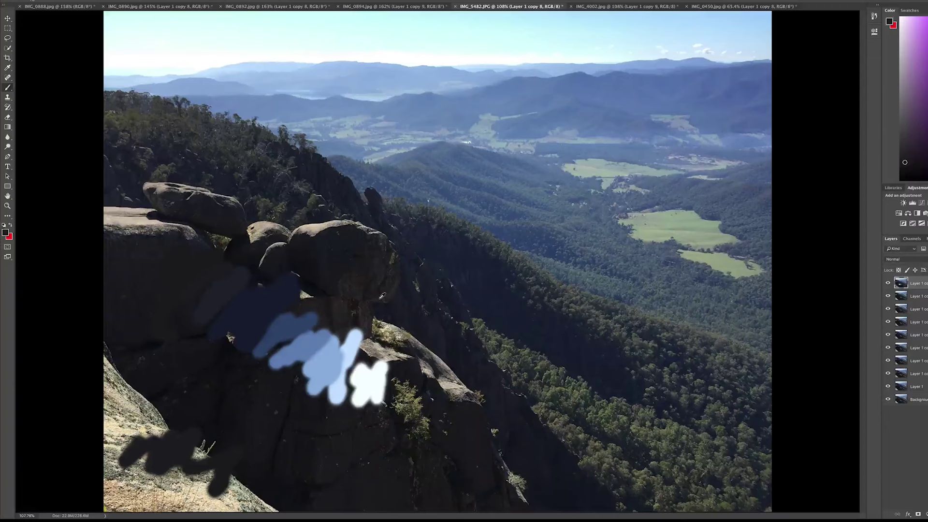
Sample the dark brown under the balanced boulder and paint swatches of it on the rock face, the shadowed slope and the distant valley.
left_click(382, 296, "alt")
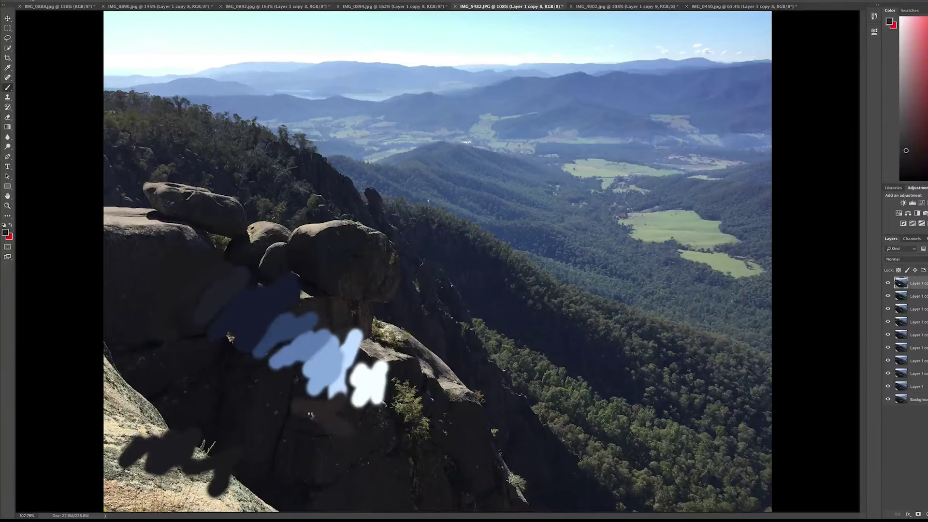
mouse_move(310, 415)
left_mouse_down()
mouse_move(329, 431)
mouse_move(270, 428)
left_mouse_up()
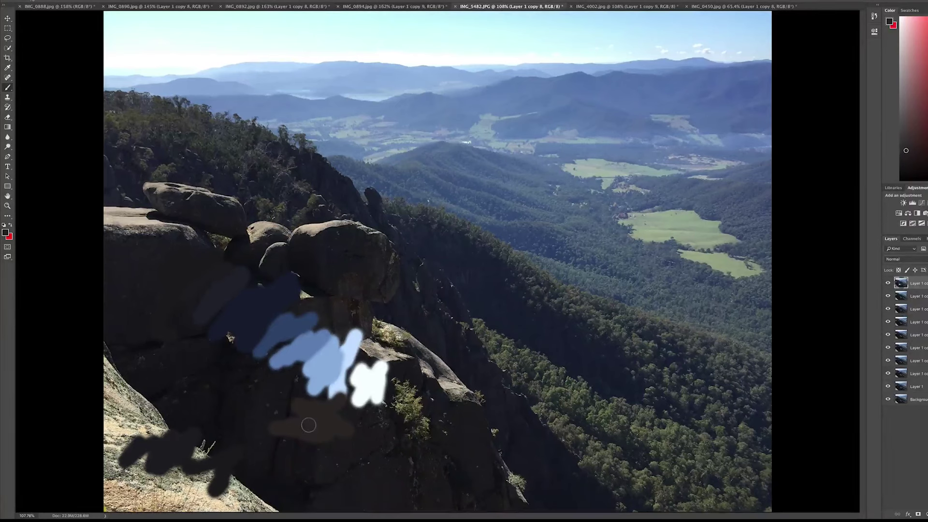
mouse_move(429, 285)
left_mouse_down()
mouse_move(441, 295)
mouse_move(457, 270)
mouse_move(456, 310)
mouse_move(495, 329)
mouse_move(493, 318)
left_mouse_up()
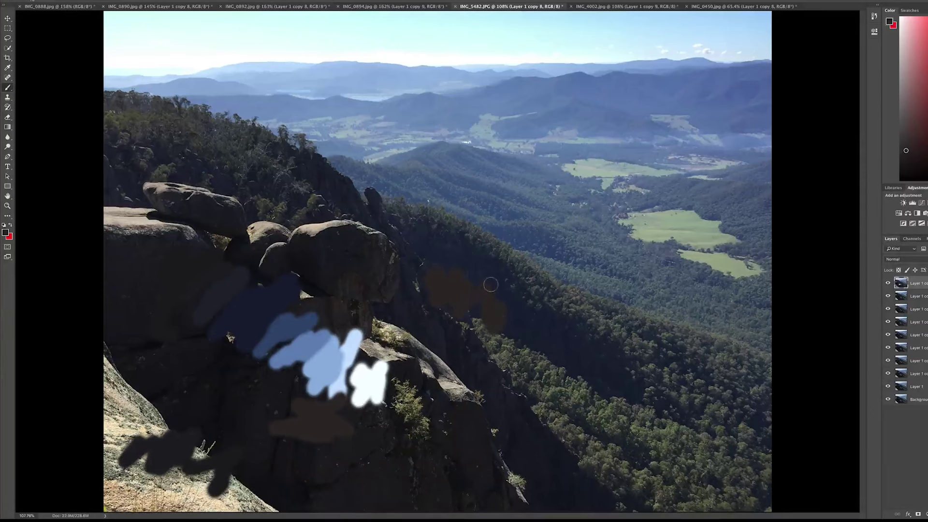
mouse_move(525, 213)
left_mouse_down()
mouse_move(532, 283)
mouse_move(544, 237)
mouse_move(546, 248)
left_mouse_up()
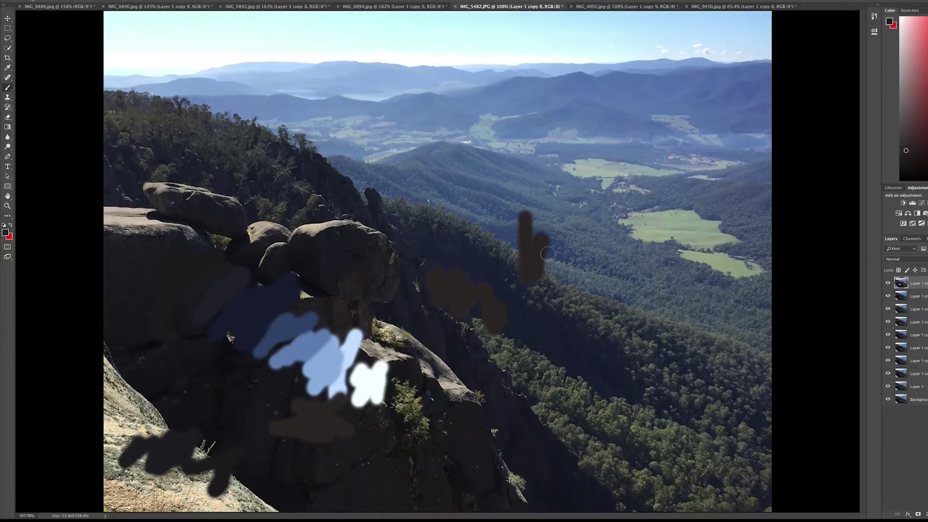
In IMG_4002.jpg, sample the dark blue-grey of the distant hilltop tree and paint a swatch of it over the huts' ground shadow.
left_click(601, 7)
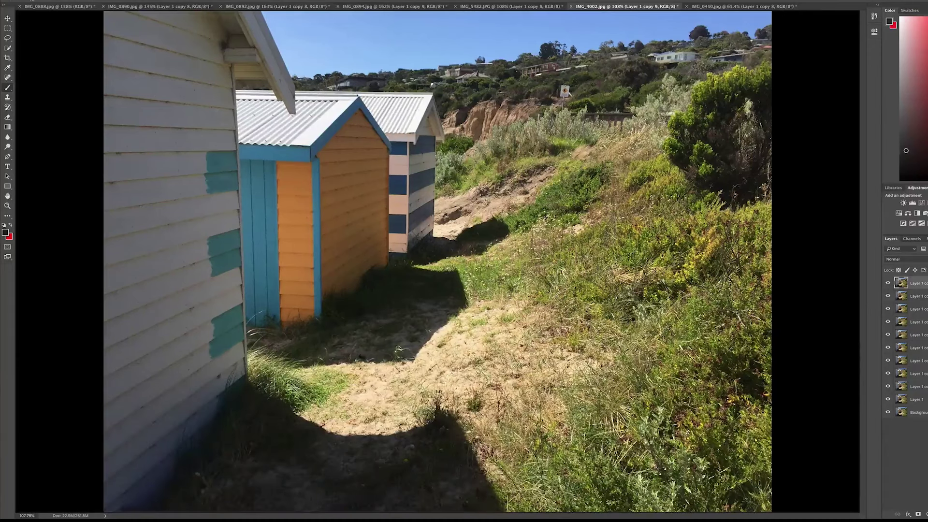
left_click(549, 50, "alt")
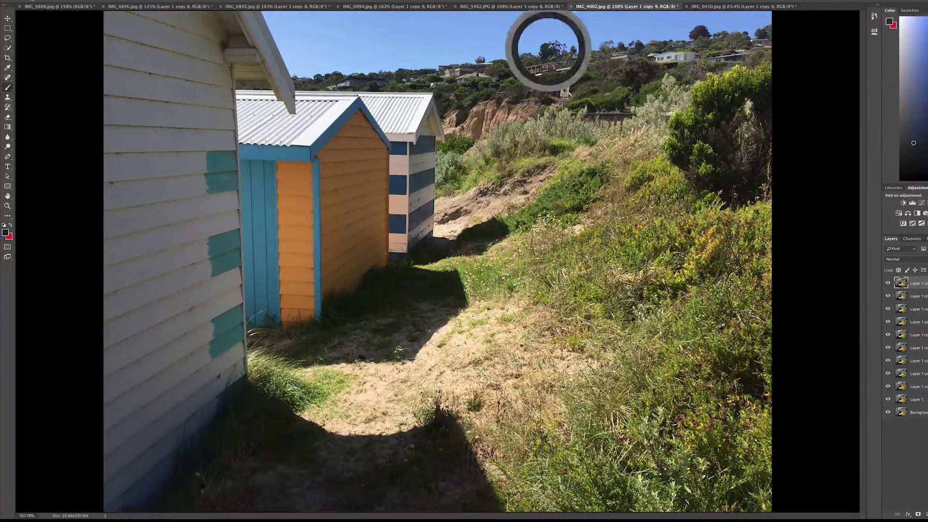
mouse_move(444, 310)
left_mouse_down()
mouse_move(426, 295)
mouse_move(385, 317)
mouse_move(419, 272)
mouse_move(401, 287)
left_mouse_up()
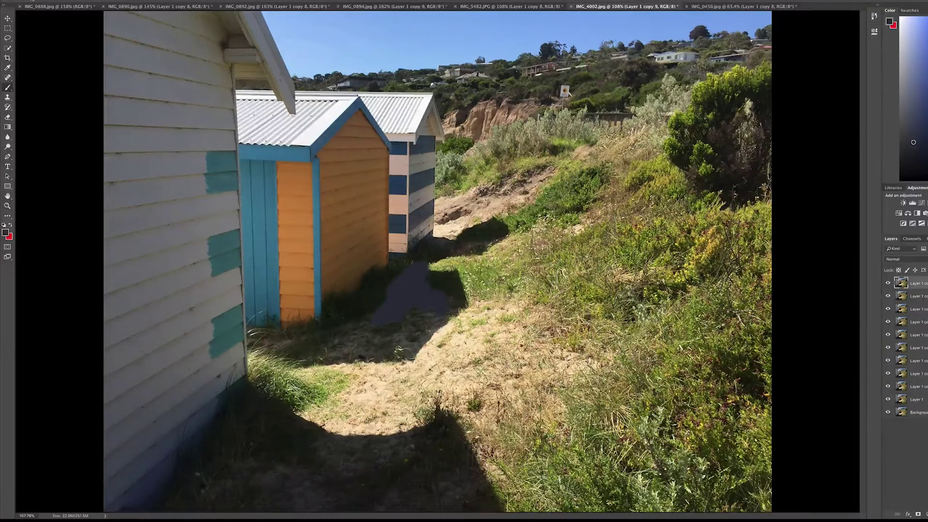
left_click_drag(712, 32, 686, 29)
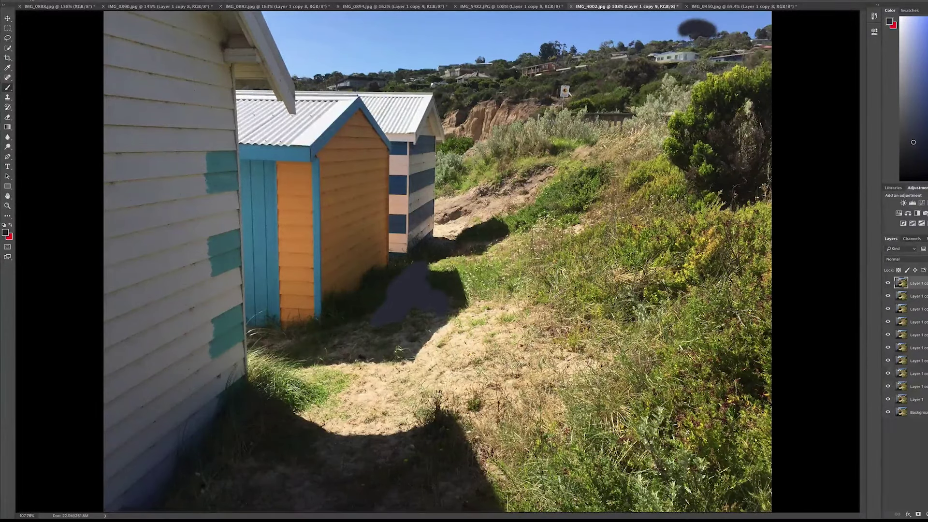
key("ctrl+z")
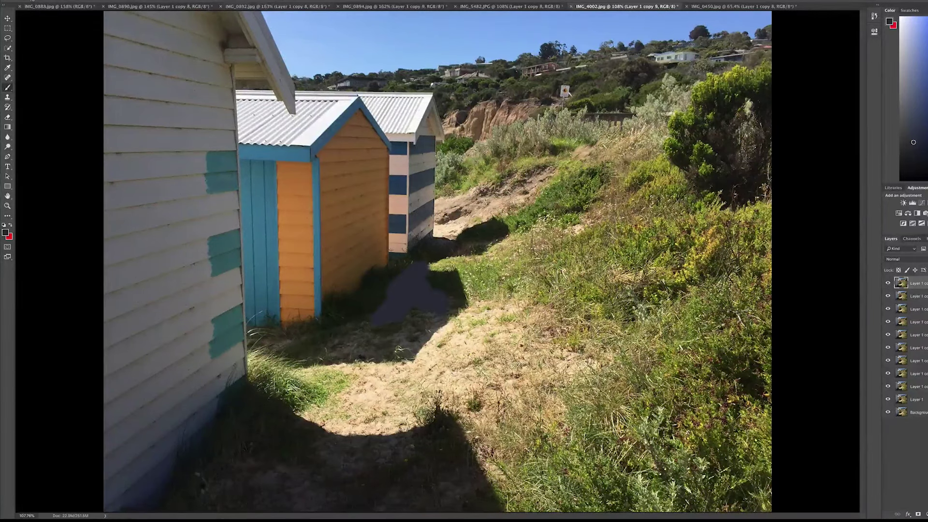
Paint a dark brown and a lighter brown swatch beside the blue-grey one, sampled from shadows near the cliff and the sandy bank.
left_click(465, 116, "alt")
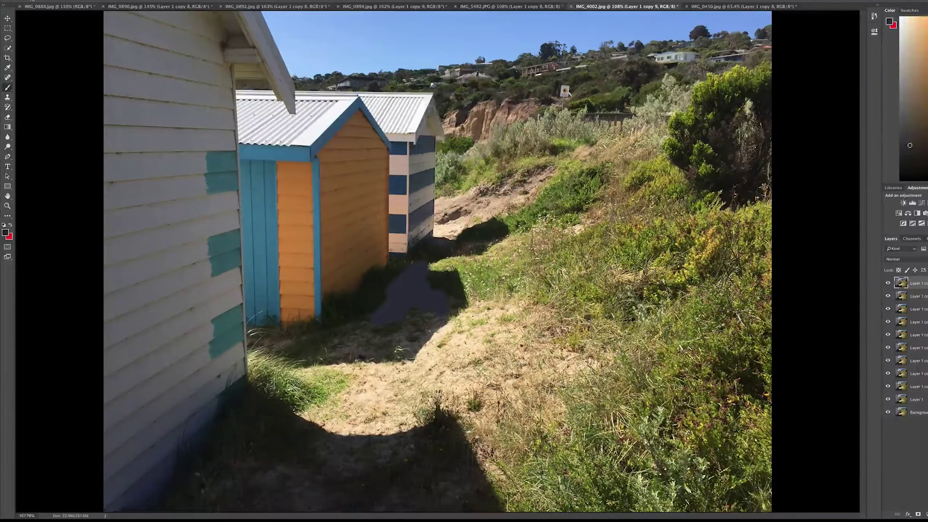
mouse_move(384, 268)
left_mouse_down()
mouse_move(379, 290)
mouse_move(348, 312)
mouse_move(364, 325)
left_mouse_up()
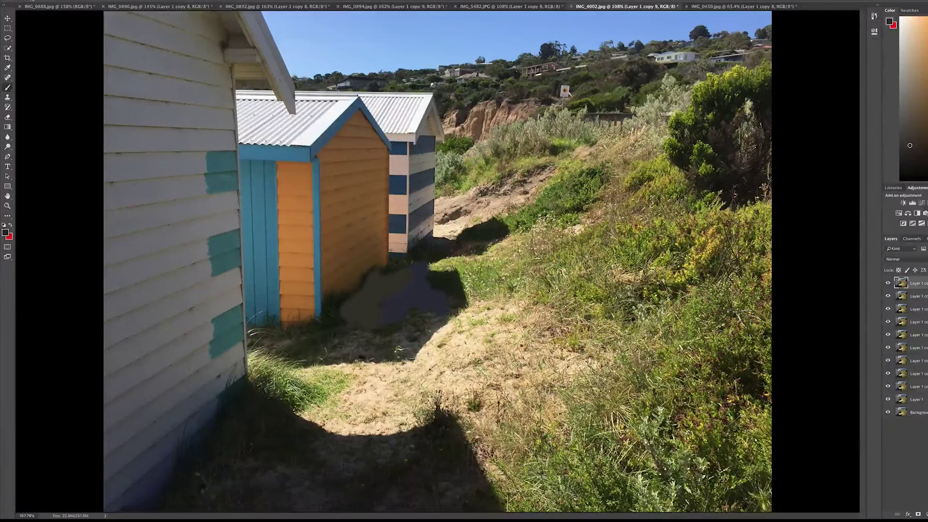
left_click(459, 211, "alt")
mouse_move(393, 320)
left_mouse_down()
mouse_move(390, 345)
mouse_move(411, 343)
left_mouse_up()
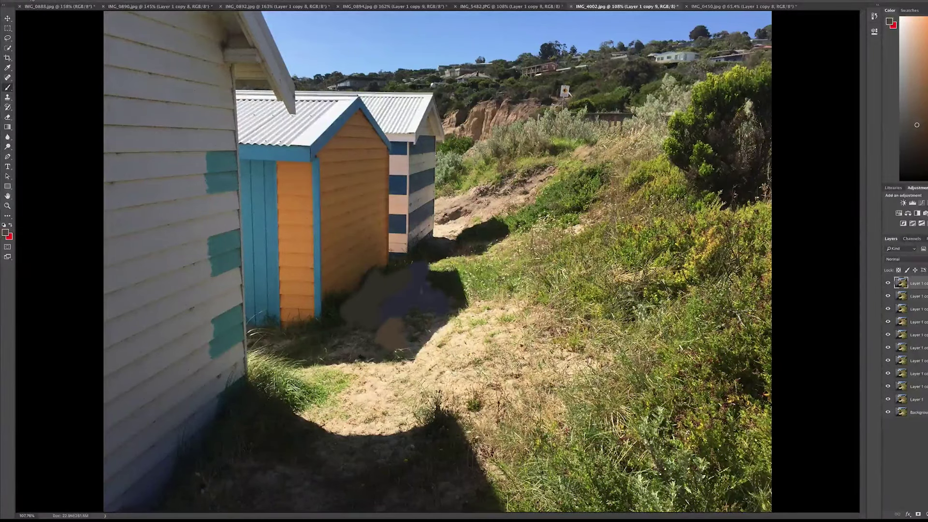
Resample the dark blue-grey swatch and paint it over the shadow beneath the large bush and onto the foreground ground shadow.
left_click(414, 302, "alt")
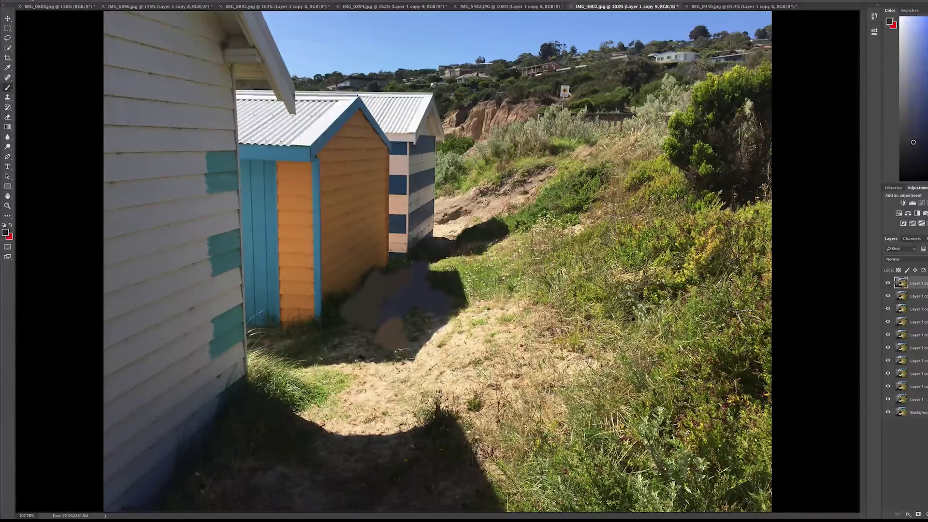
mouse_move(747, 203)
left_mouse_down()
mouse_move(721, 198)
mouse_move(703, 179)
left_mouse_up()
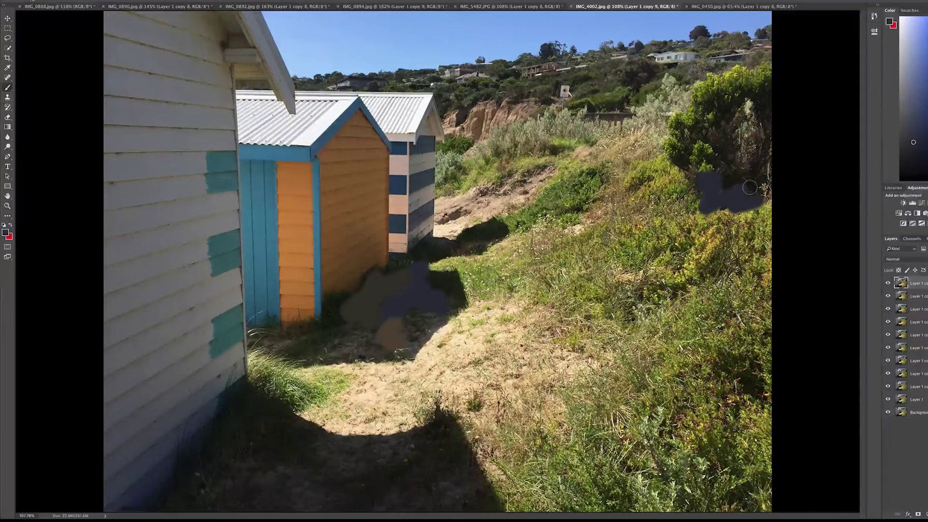
left_click_drag(287, 439, 279, 434)
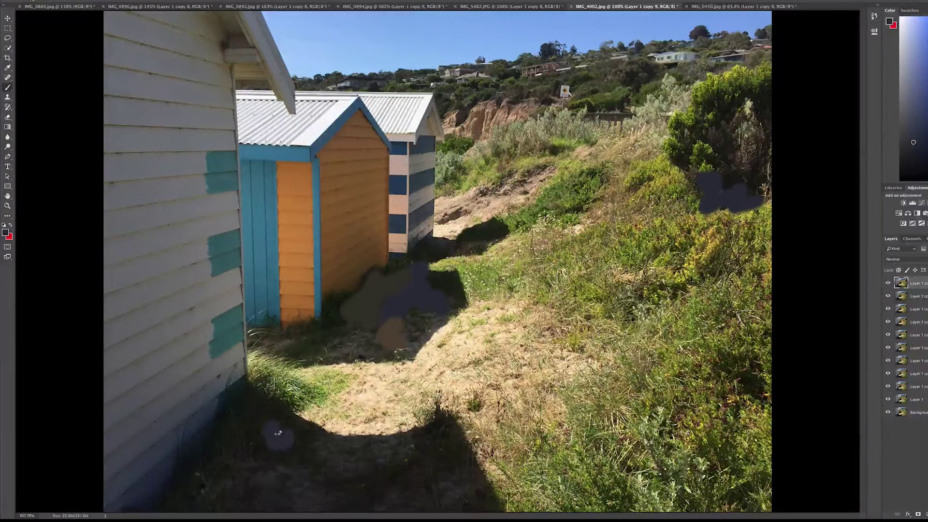
In IMG_0450.jpg, sample the dark grey of the distant hilltop trees and paint swatches over the station building and beside the rusty roof.
left_click(727, 7)
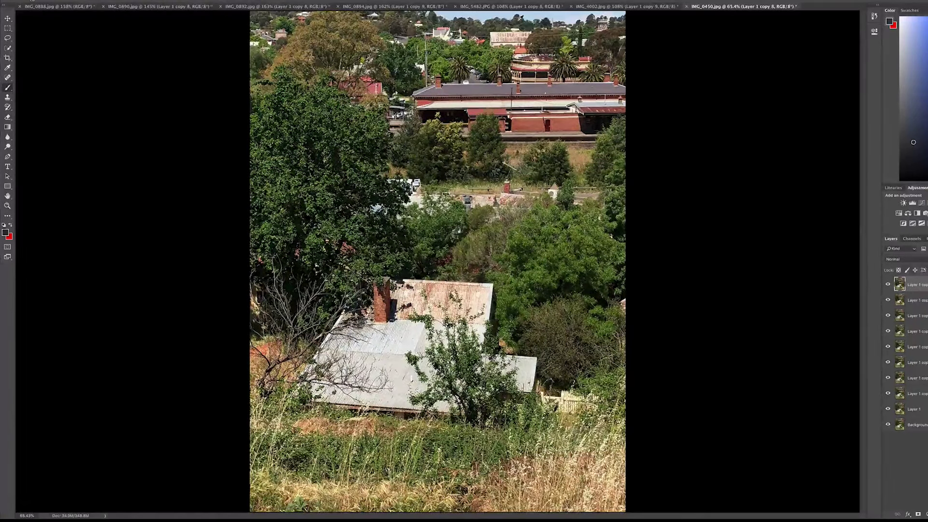
left_click(521, 19, "alt")
mouse_move(513, 125)
left_mouse_down()
mouse_move(529, 102)
mouse_move(563, 96)
mouse_move(573, 102)
mouse_move(564, 108)
left_mouse_up()
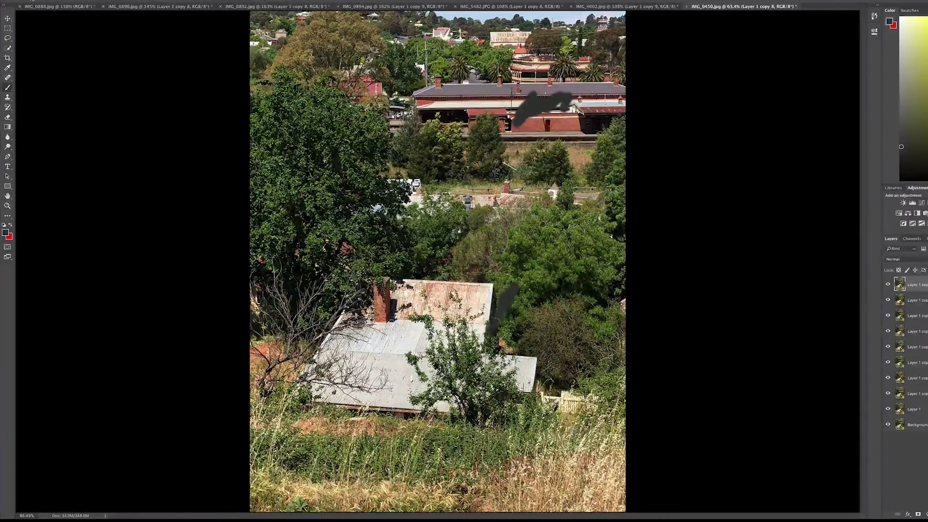
mouse_move(503, 290)
left_mouse_down()
mouse_move(459, 317)
mouse_move(594, 306)
mouse_move(531, 314)
mouse_move(488, 307)
mouse_move(590, 324)
left_mouse_up()
left_click_drag(509, 328, 504, 315)
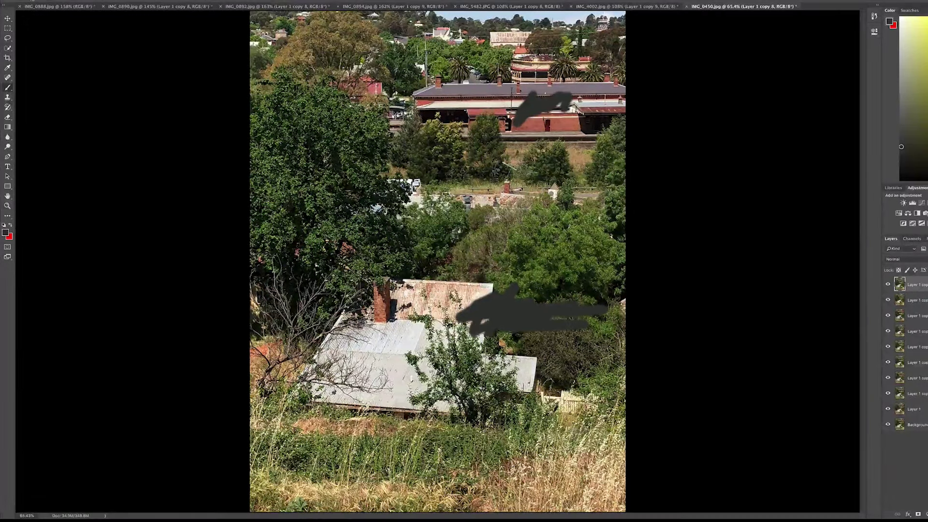
Sample olive green from the nearer tree and pale blue from the sky, painting swatches above and on the dark grey one.
left_click(535, 273, "alt")
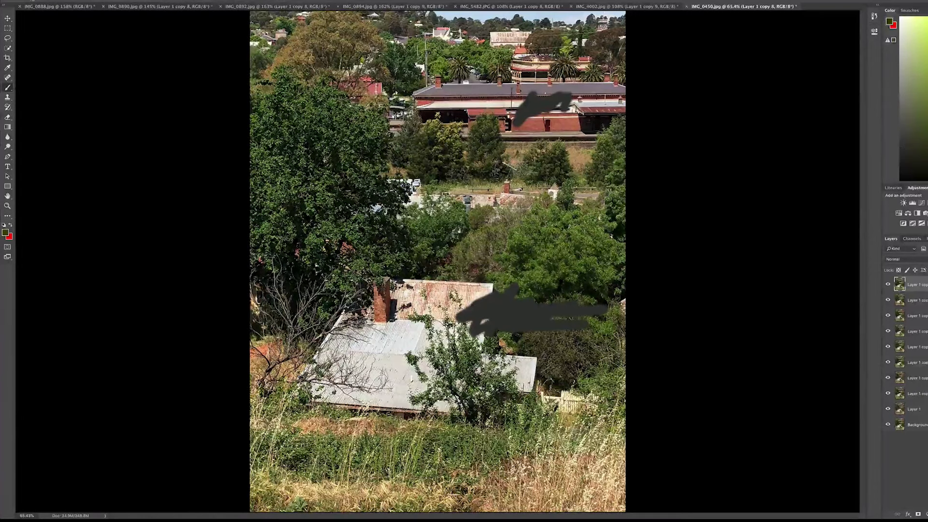
mouse_move(482, 289)
left_mouse_down()
mouse_move(463, 294)
mouse_move(527, 286)
left_mouse_up()
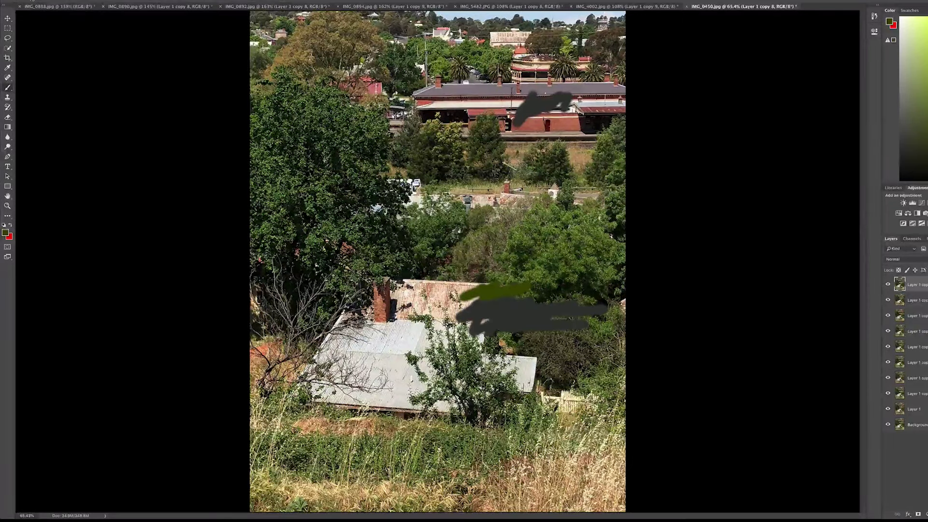
right_click(489, 34, "alt+shift")
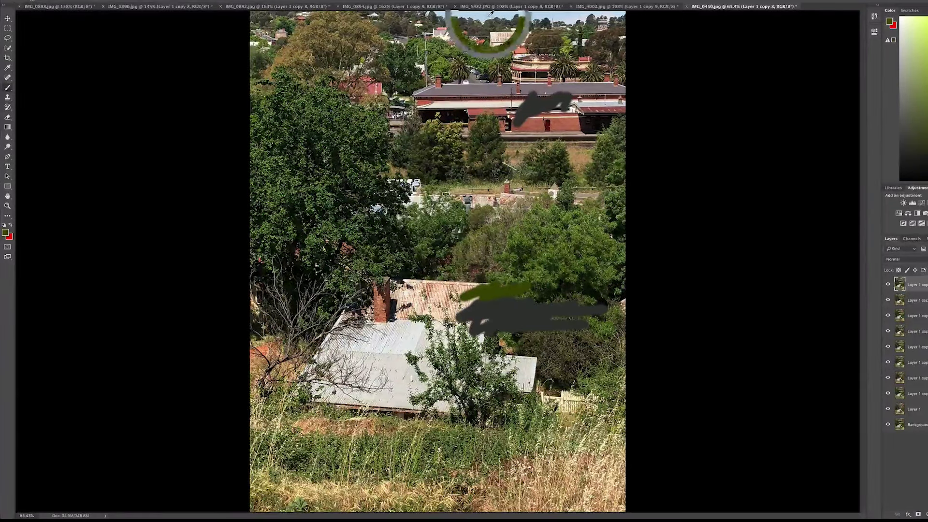
left_click_drag(506, 318, 556, 316)
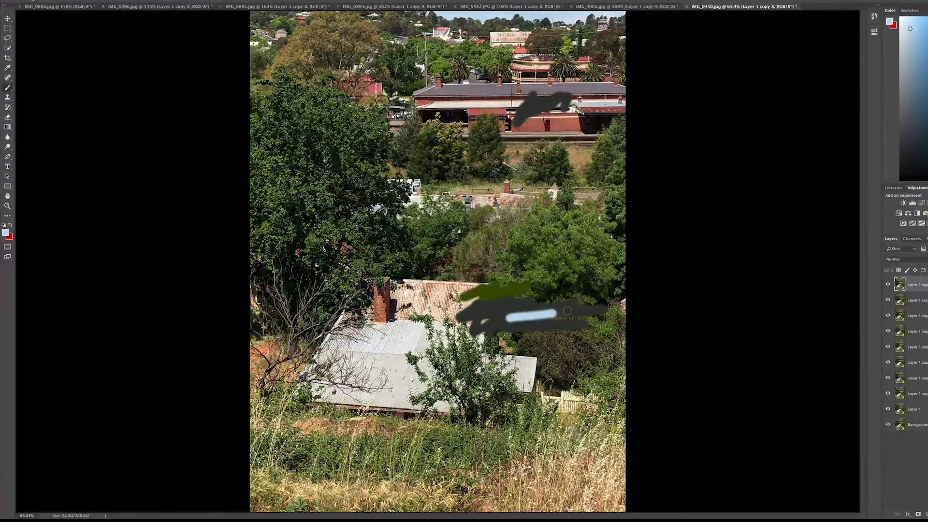